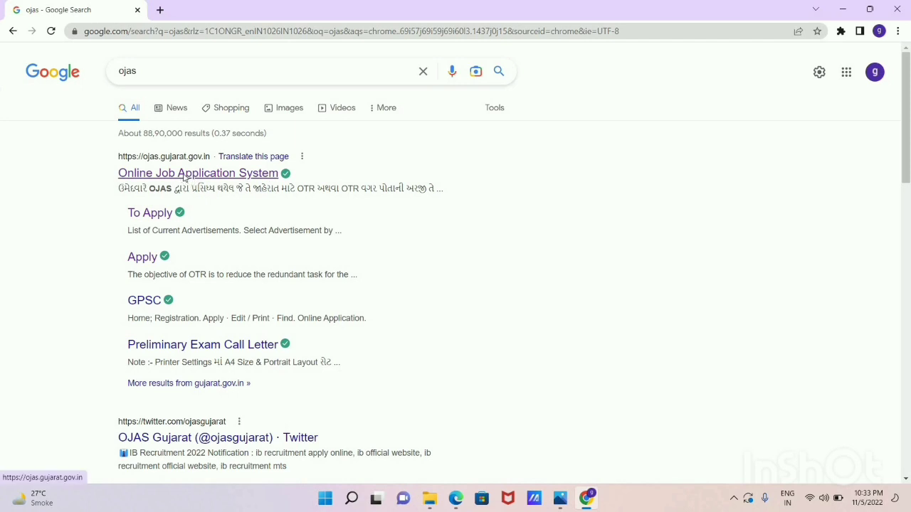
Open the Online Job Application System site and list the current advertisements to apply for under FOREST (Forest Department, Gujarat)
click(184, 174)
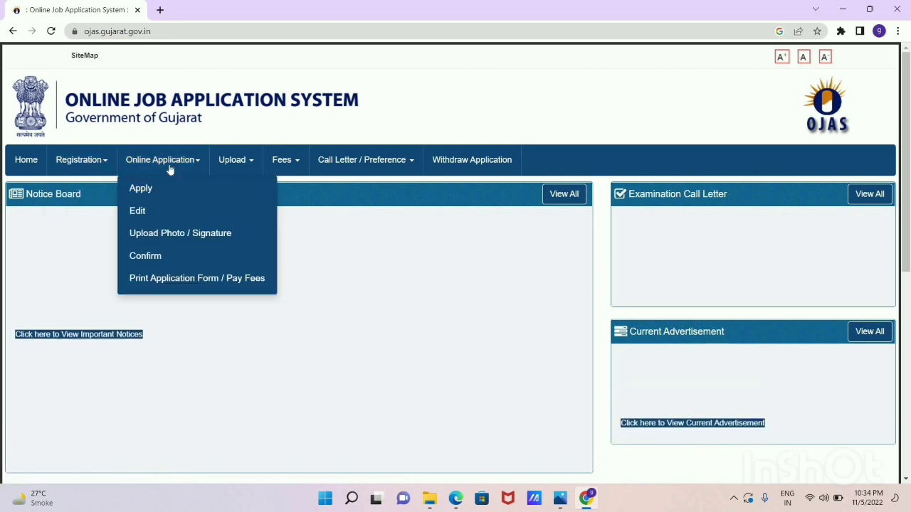
click(171, 163)
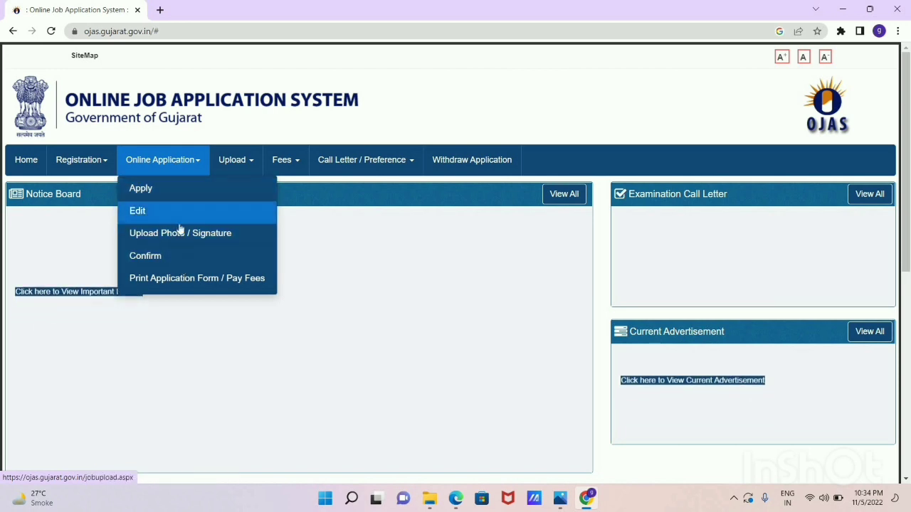
click(178, 189)
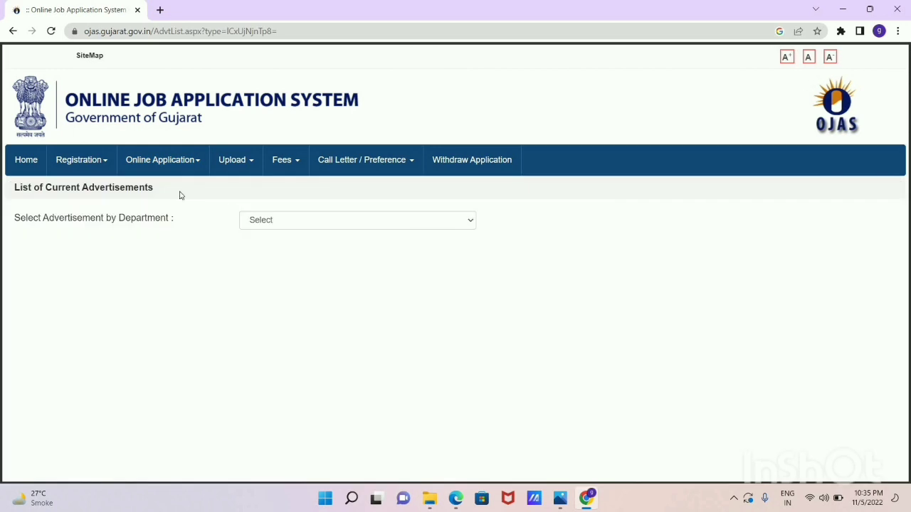
click(274, 224)
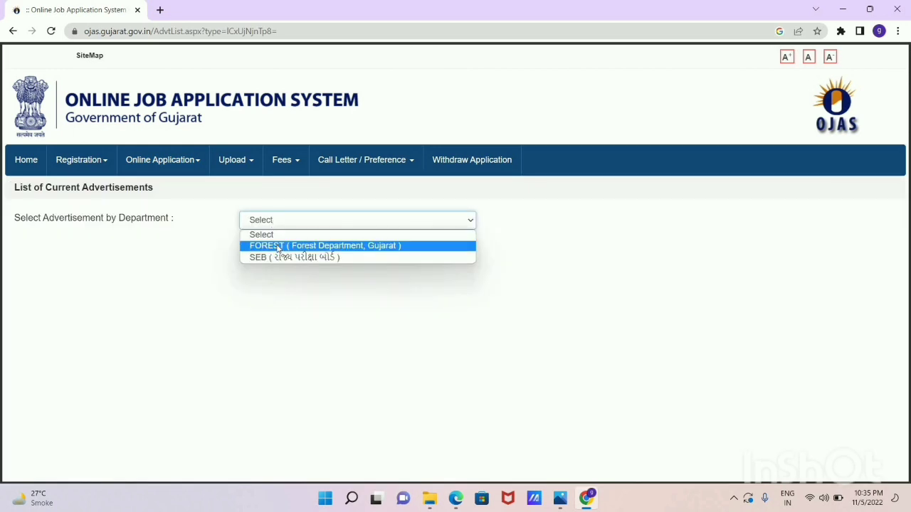
click(278, 245)
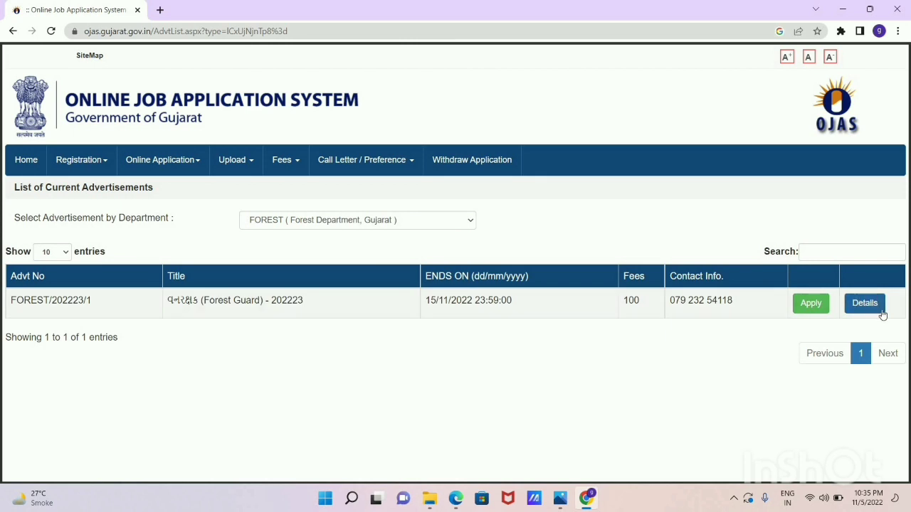
Start an application for the Forest Guard advertisement FOREST/202223/1, skipping the registration number and birth date entry
click(811, 304)
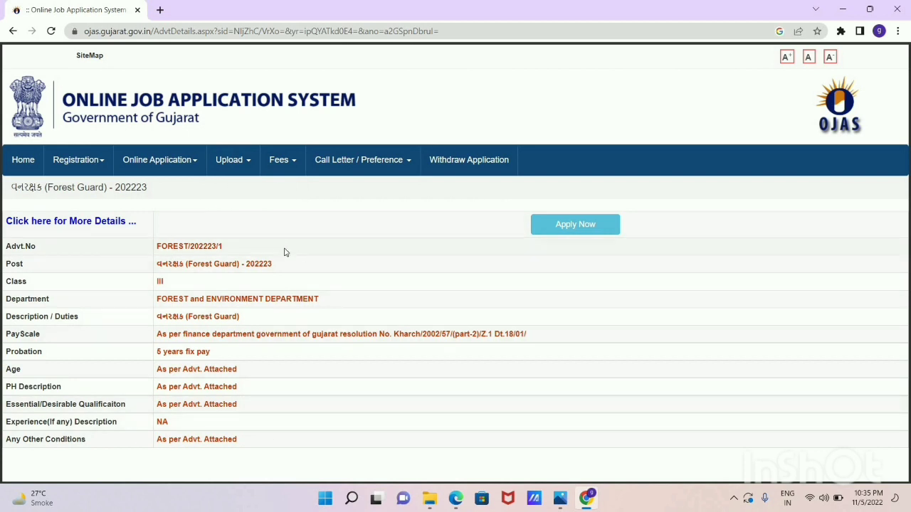
click(551, 228)
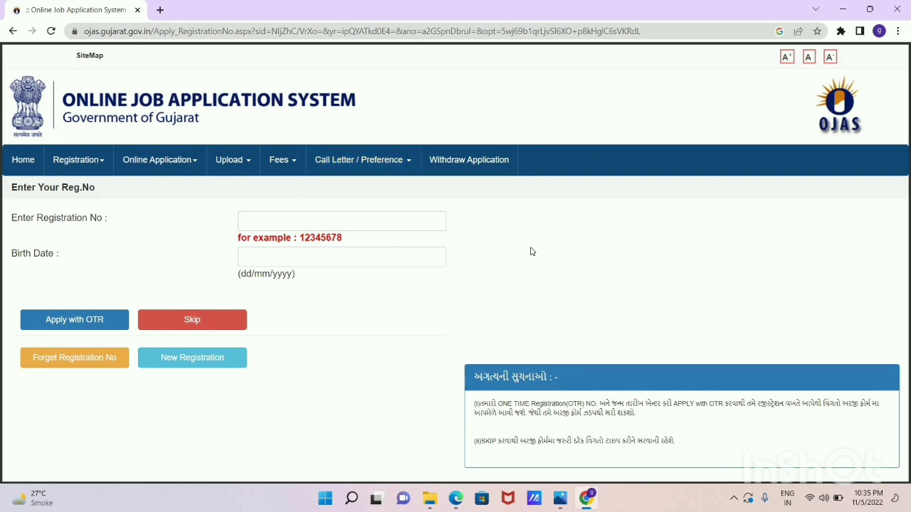
click(375, 222)
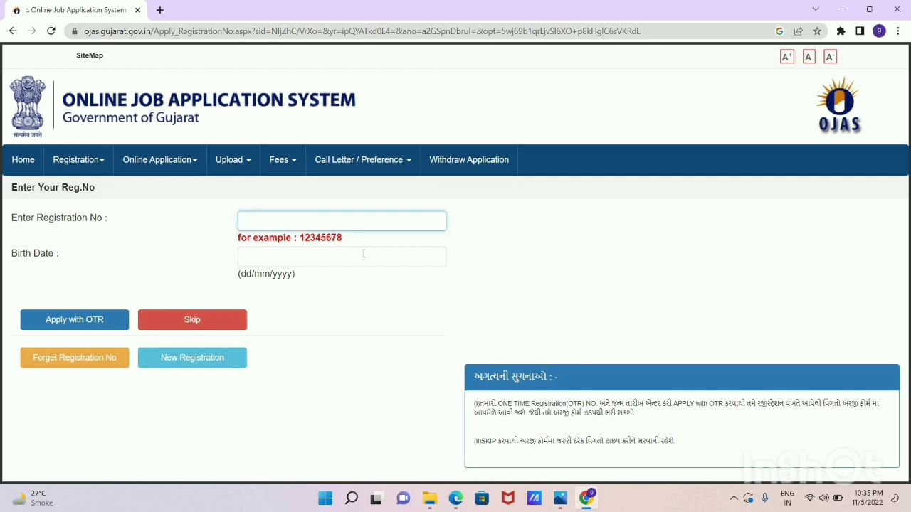
click(308, 250)
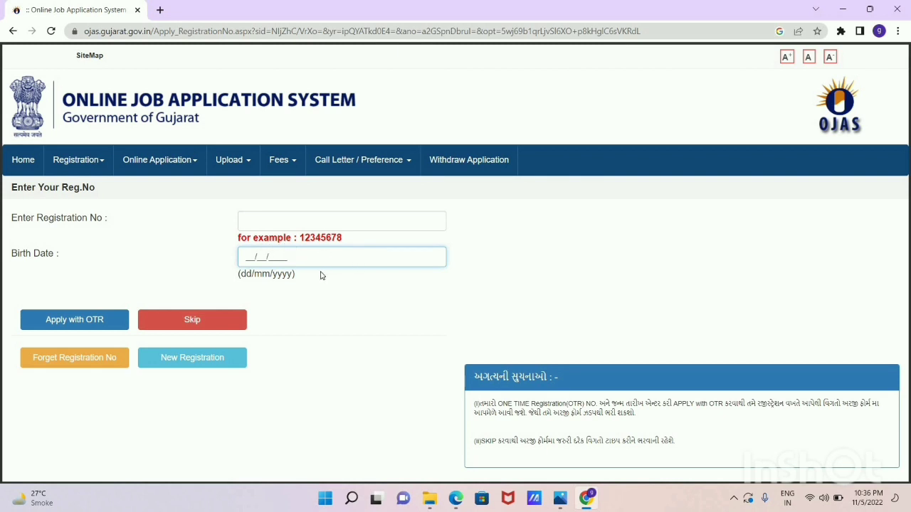
click(234, 321)
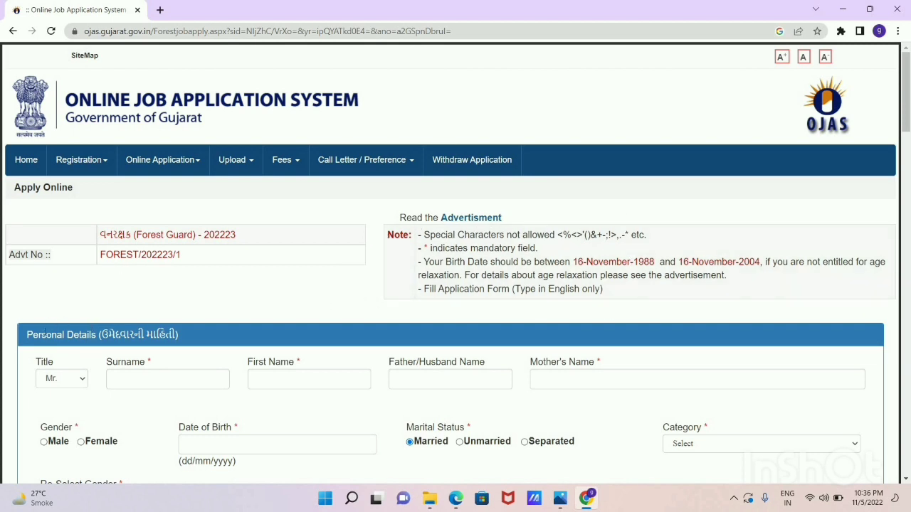
Examine the Title choices and the surname, first name, father/husband and mother's name fields in Personal Details
scroll(148, 328, down, 2)
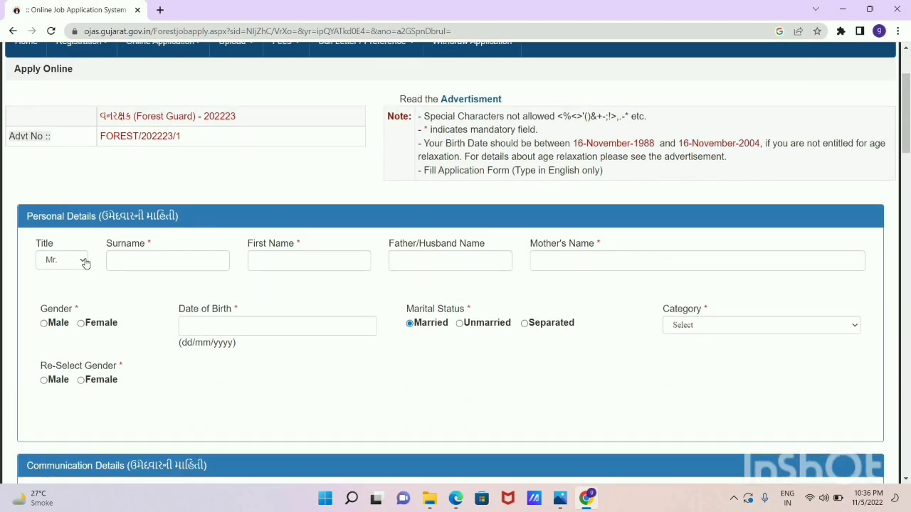
click(85, 263)
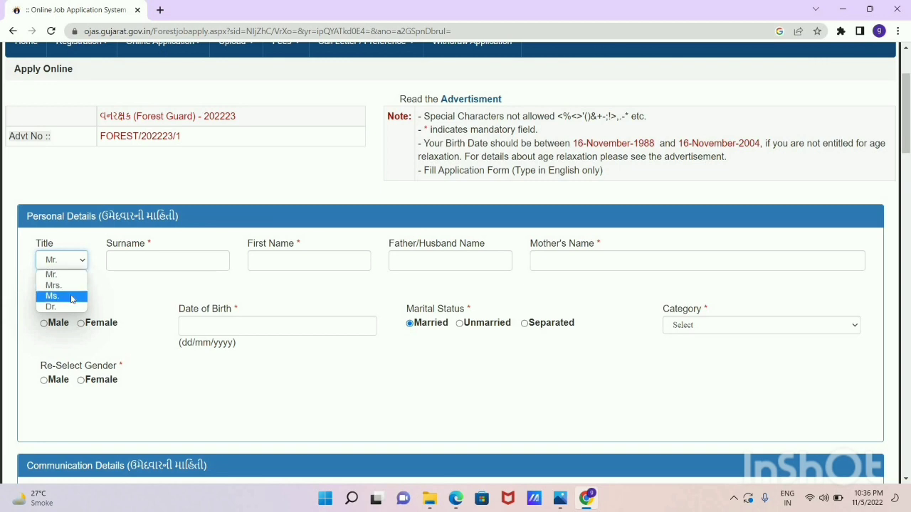
click(85, 268)
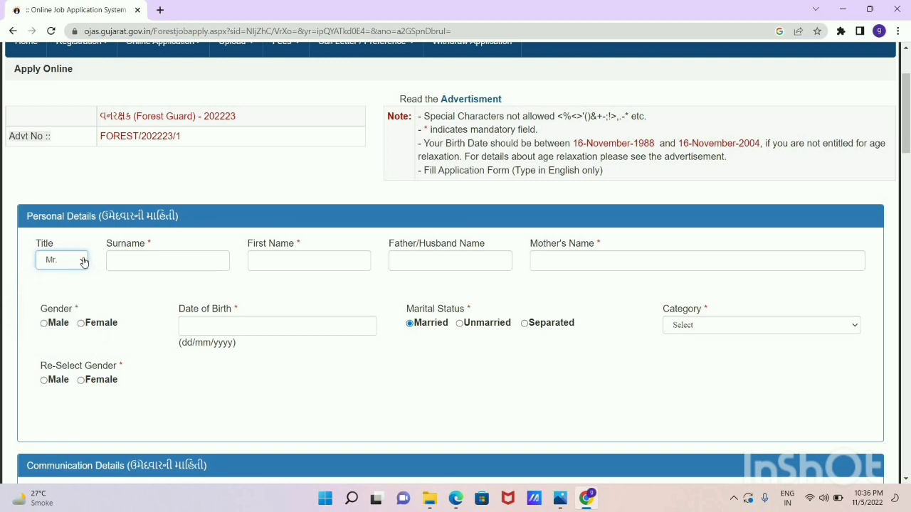
click(121, 258)
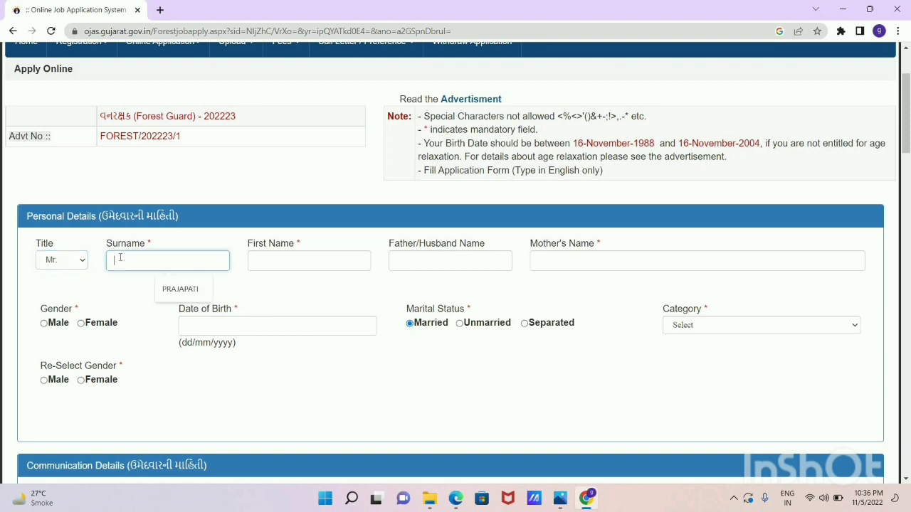
click(268, 262)
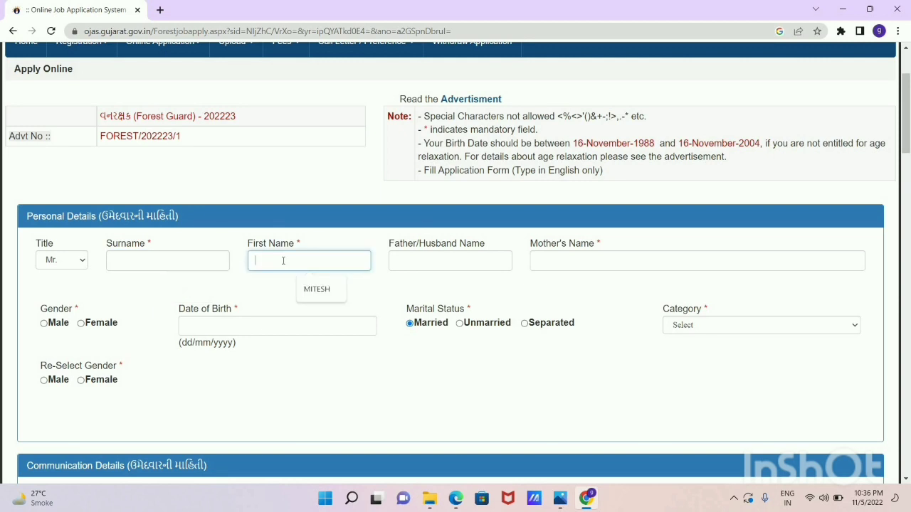
click(409, 259)
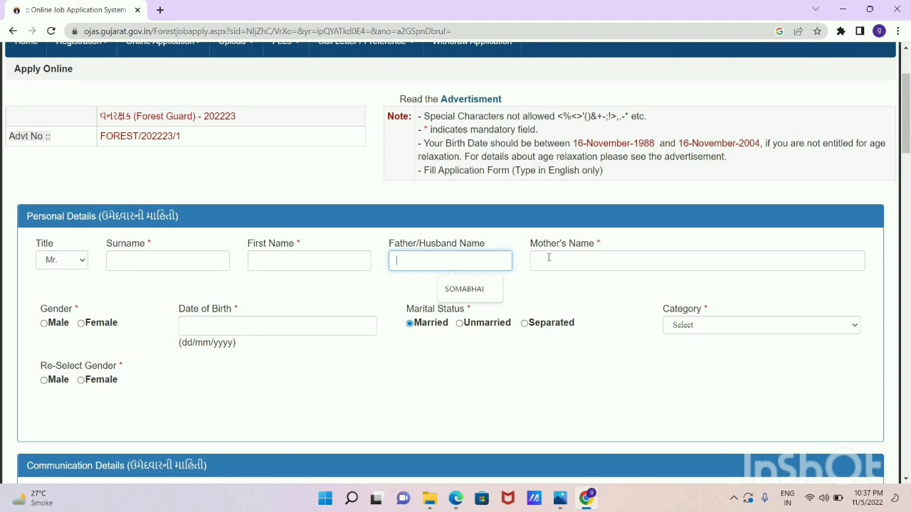
click(590, 258)
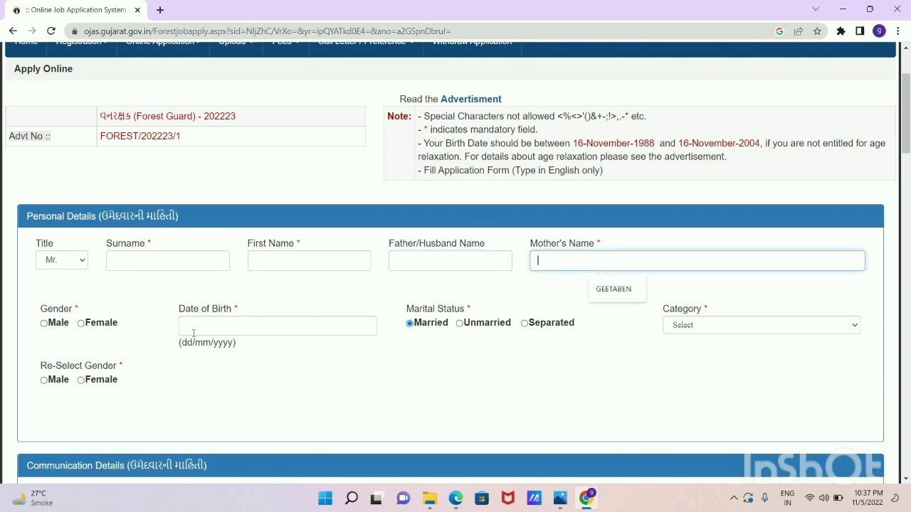
Set both the applicant's Gender and Re-Select Gender to Female
click(45, 324)
click(81, 324)
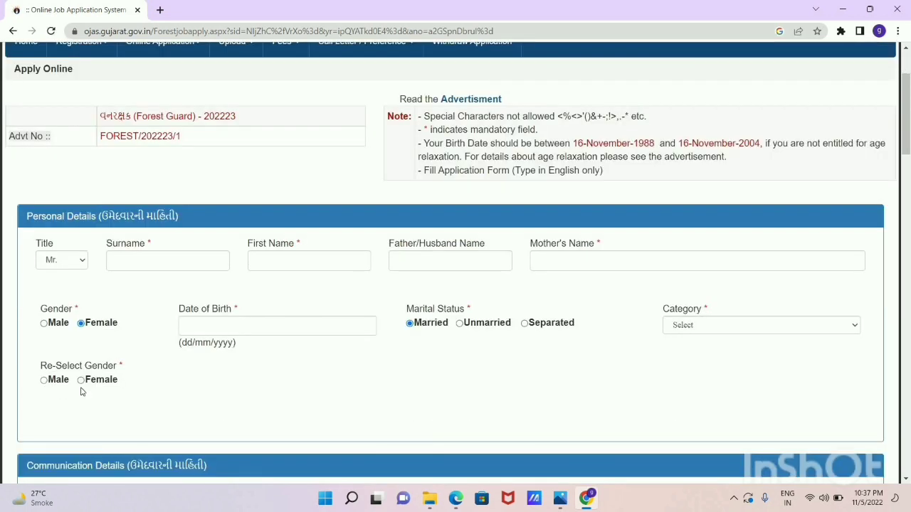
click(80, 379)
Examine the Date of Birth field and the available Category options in Personal Details
click(254, 324)
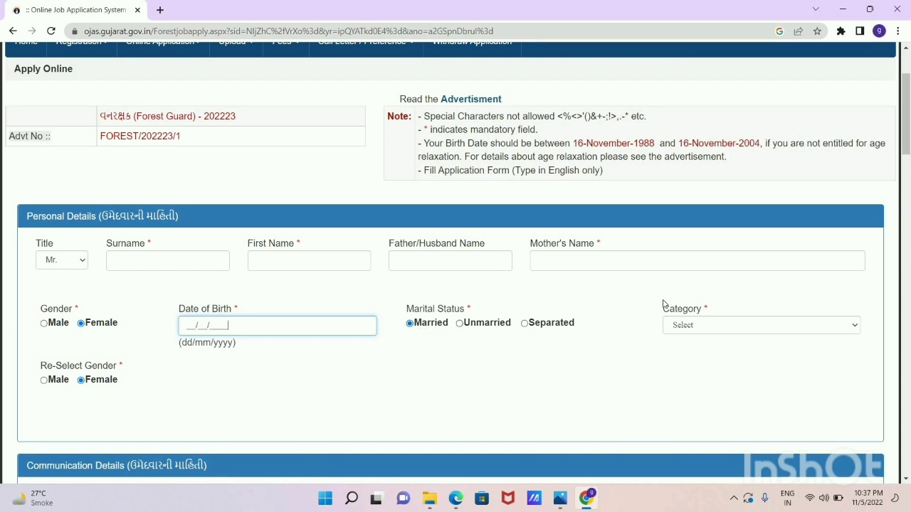
click(687, 328)
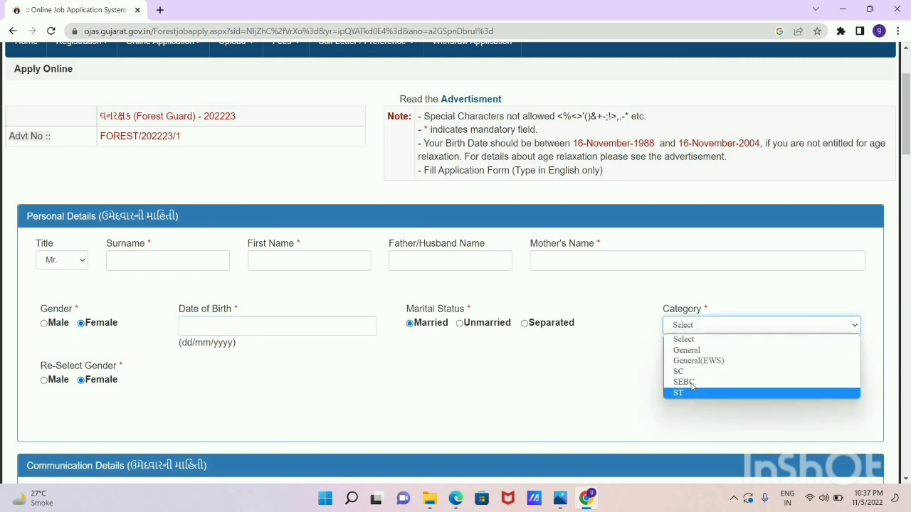
click(703, 340)
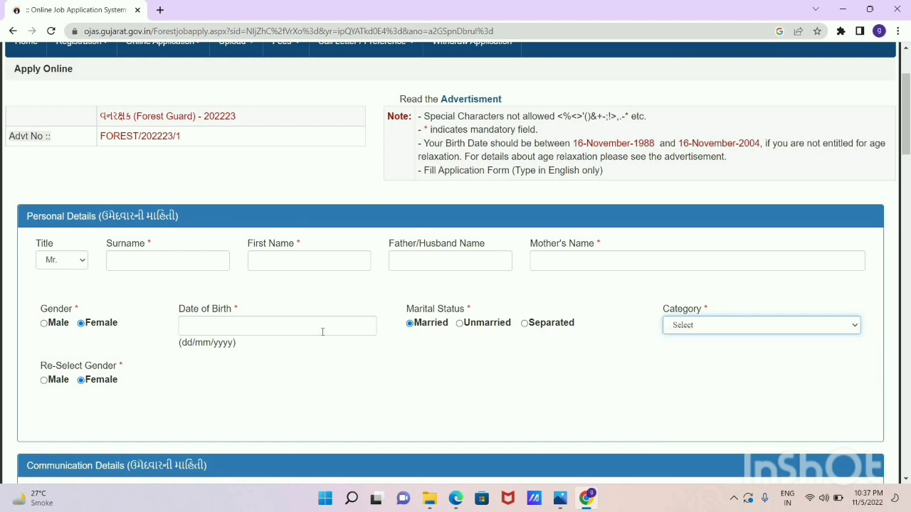
Examine the Present Address fields in Communication Details, including the State and District choices, Taluka and PIN Code
scroll(317, 323, down, 3)
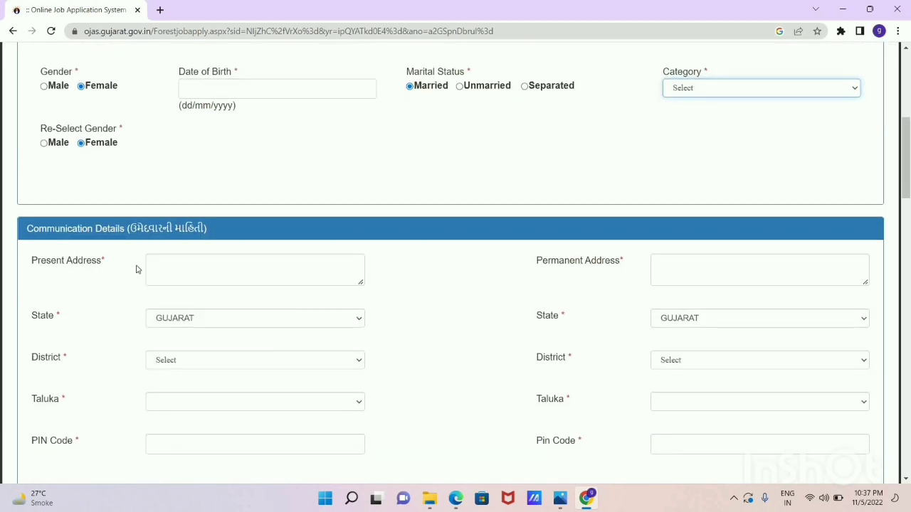
click(196, 274)
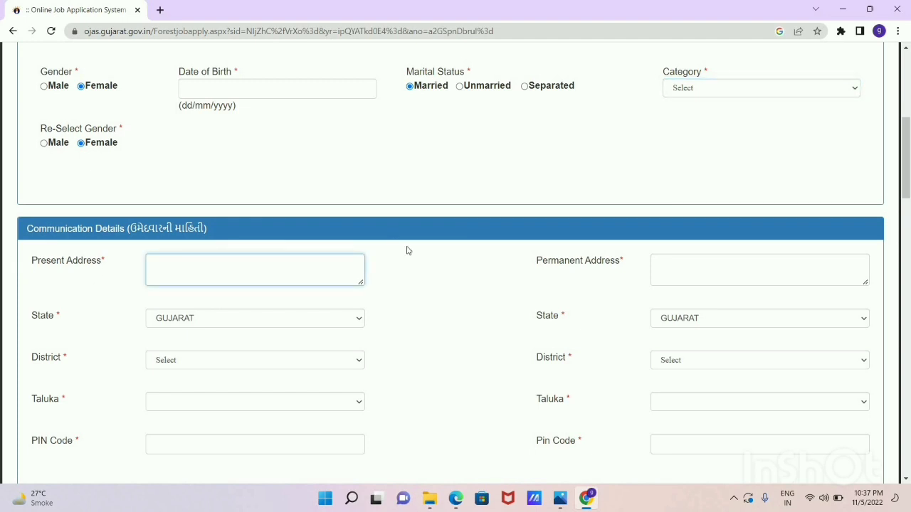
drag(530, 267, 631, 265)
click(84, 271)
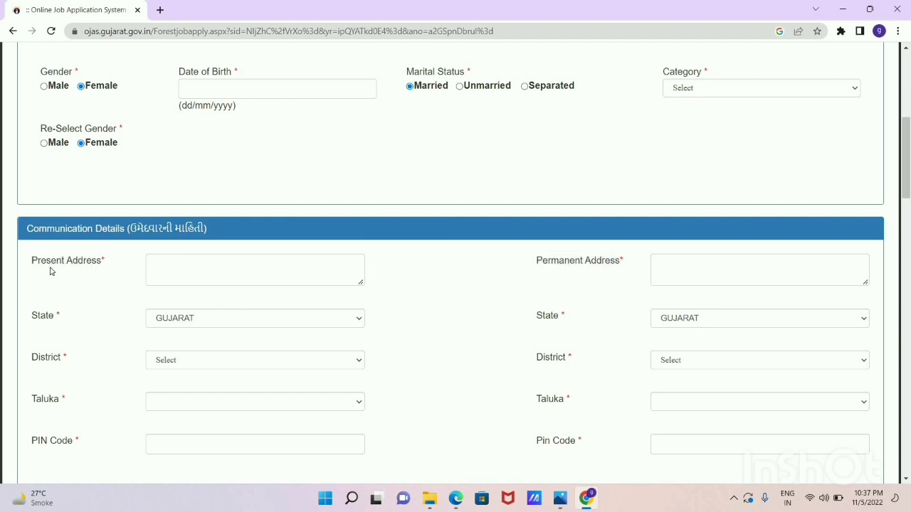
click(180, 263)
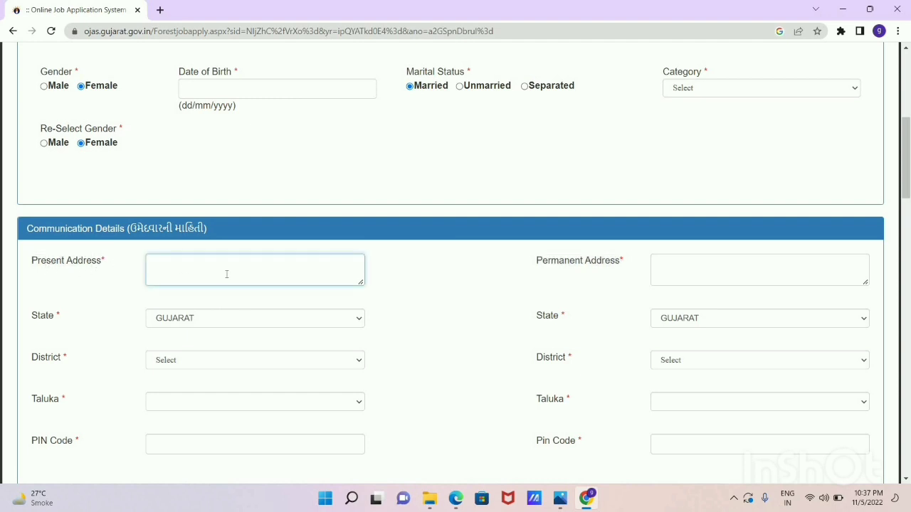
click(219, 320)
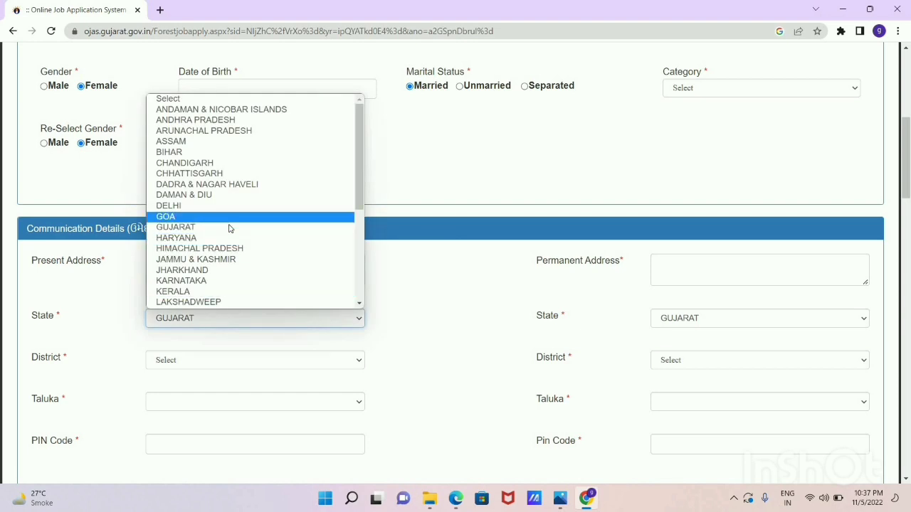
click(223, 360)
click(223, 360)
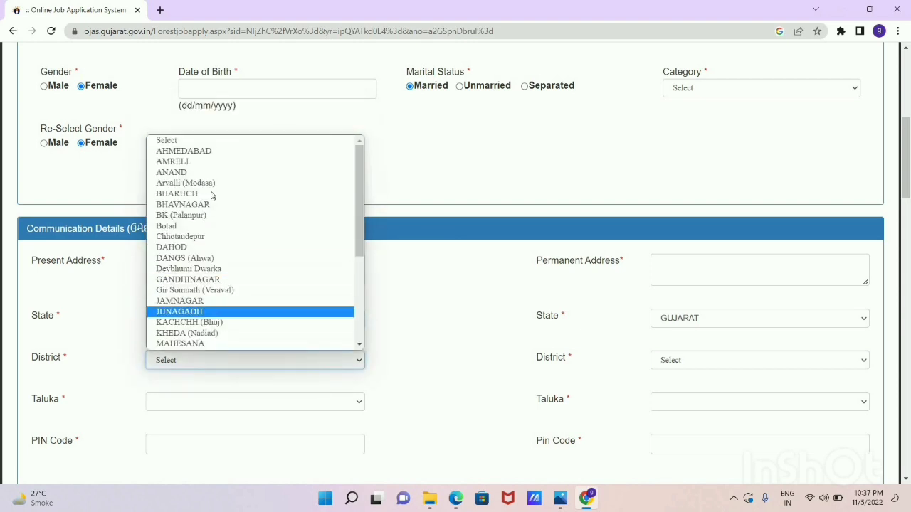
click(210, 408)
scroll(201, 385, down, 2)
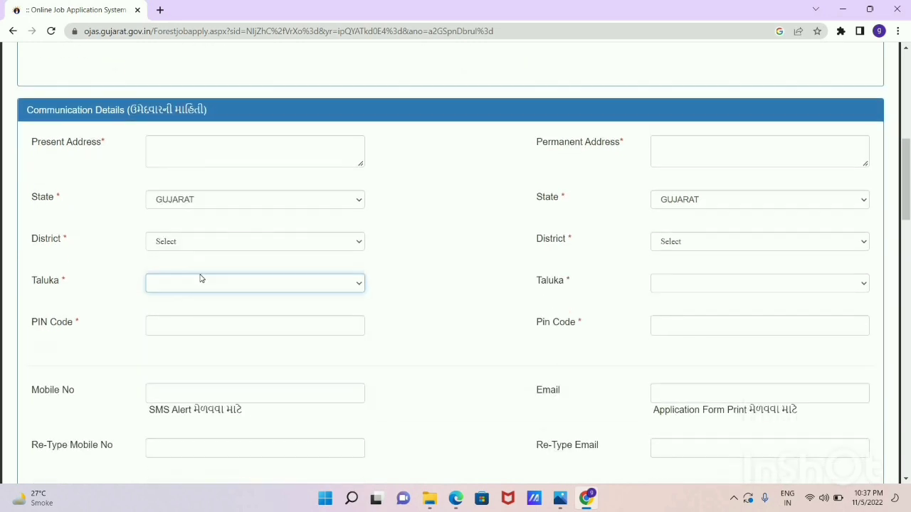
click(198, 325)
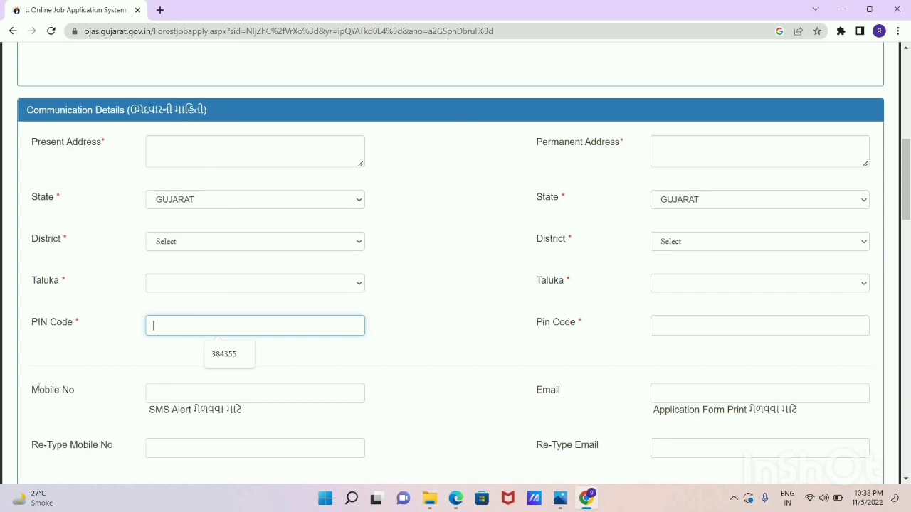
Review the Mobile No, Re-Type Mobile No and Nationality entries in Communication Details
drag(29, 389, 112, 386)
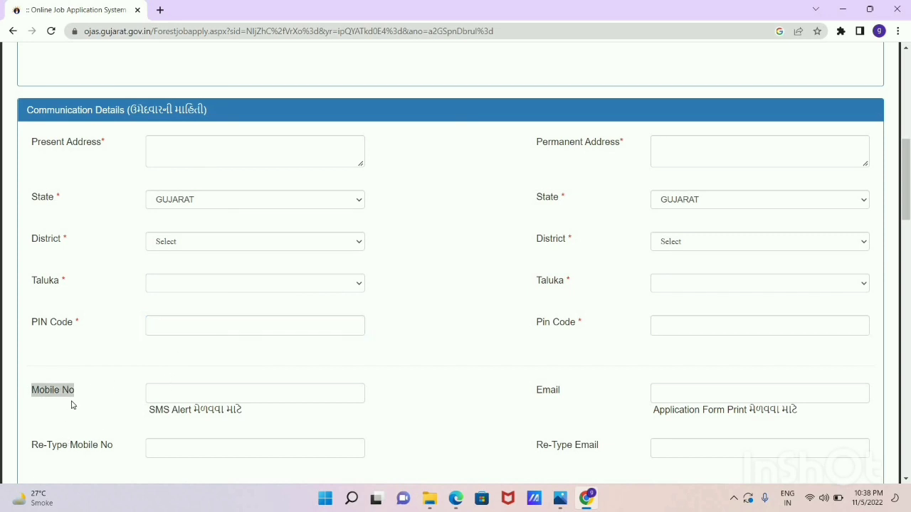
scroll(71, 405, down, 1)
drag(30, 386, 134, 389)
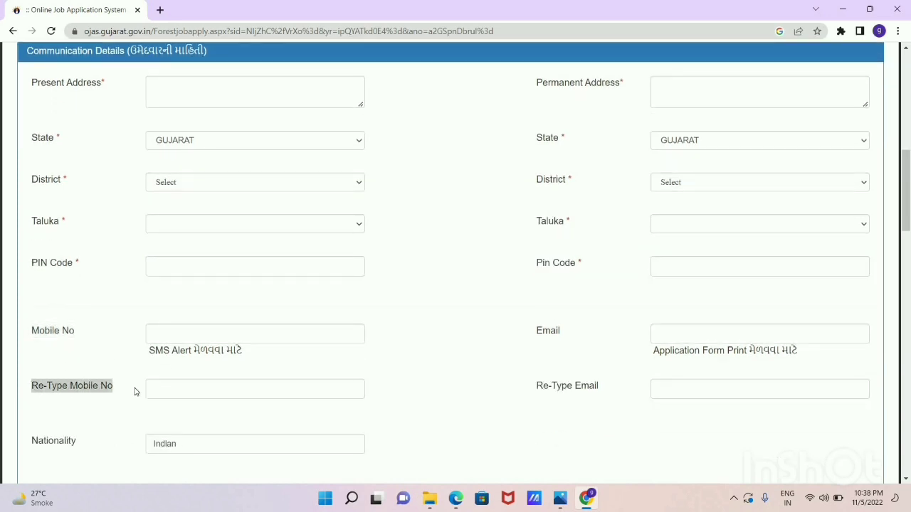
scroll(118, 407, down, 1)
drag(33, 385, 104, 374)
Examine the Permanent Address fields in Communication Details, including State, District, Taluka and Pin Code
scroll(111, 372, up, 5)
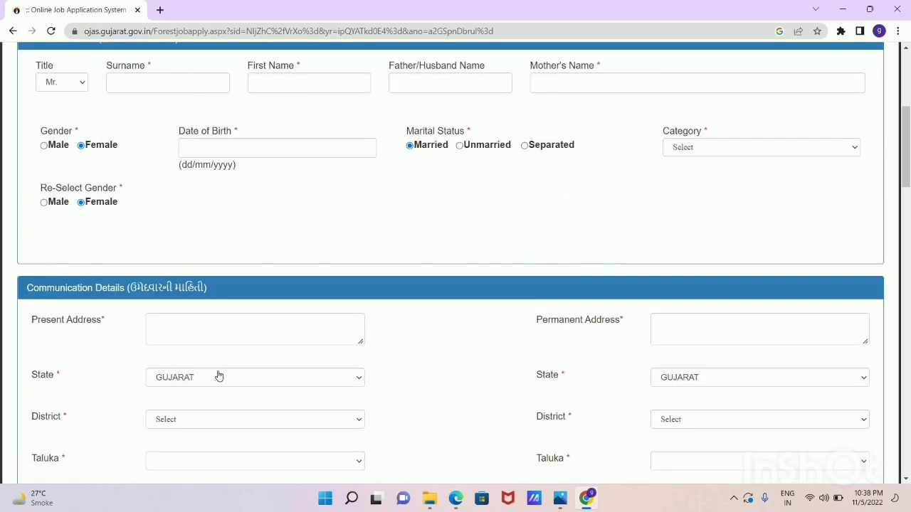
scroll(218, 376, down, 2)
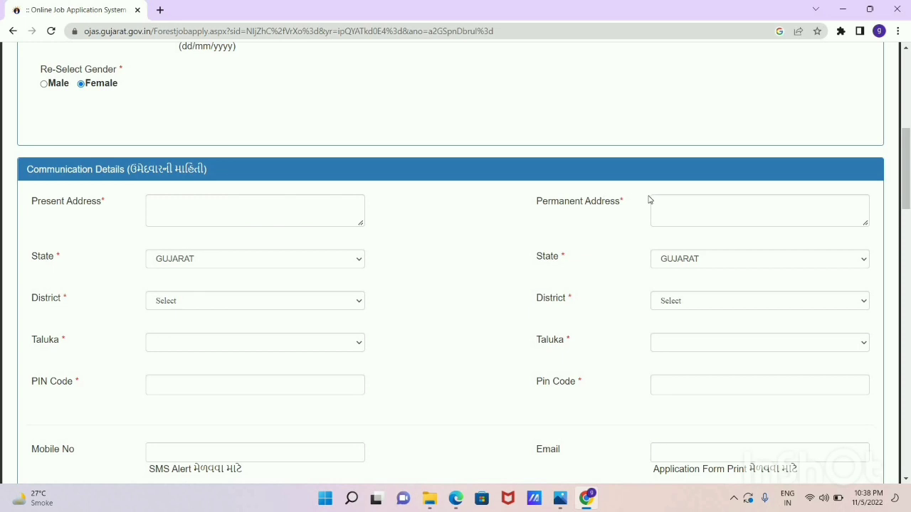
double_click(601, 200)
drag(532, 207, 842, 200)
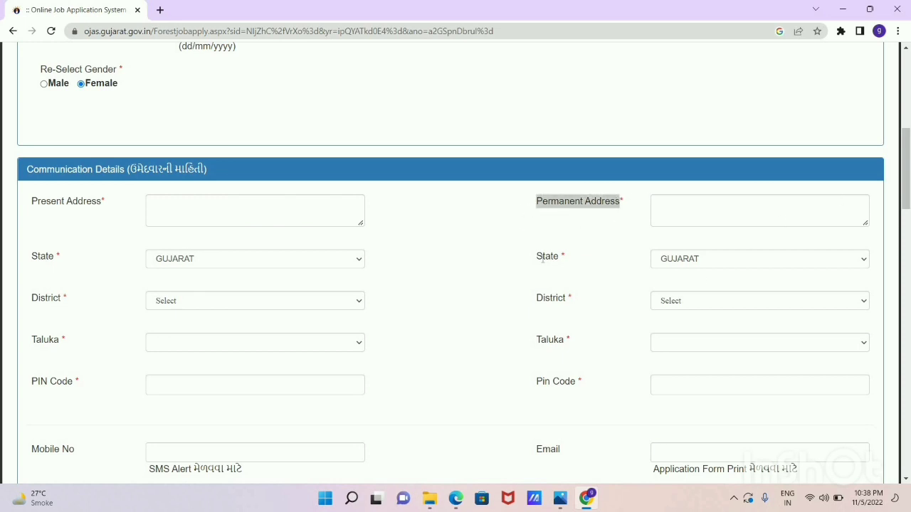
drag(535, 260, 626, 261)
drag(537, 298, 577, 304)
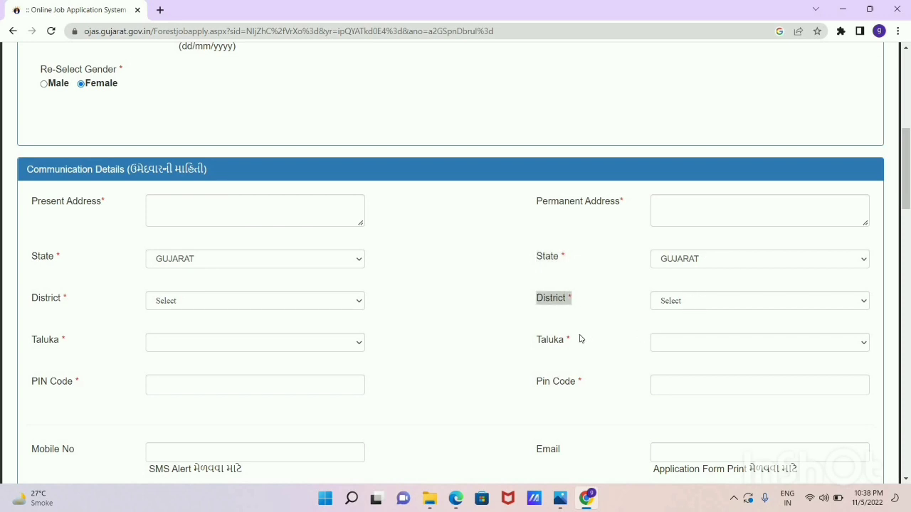
drag(534, 342, 585, 339)
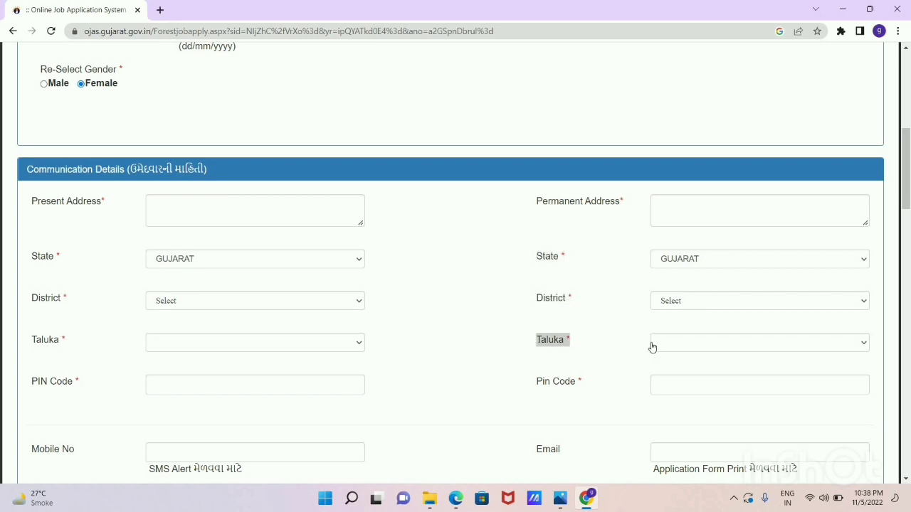
drag(533, 384, 604, 378)
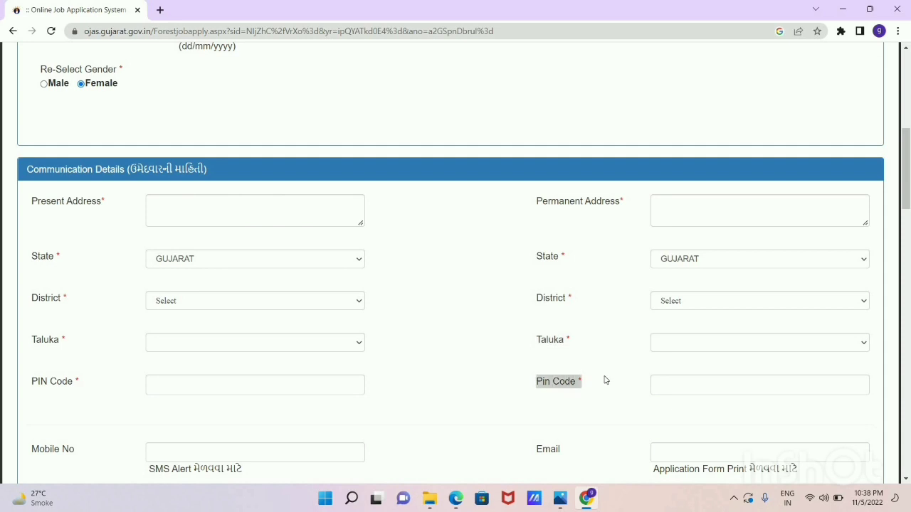
Review the Email and Re-Type Email entries in Communication Details
scroll(588, 368, down, 2)
drag(531, 336, 602, 342)
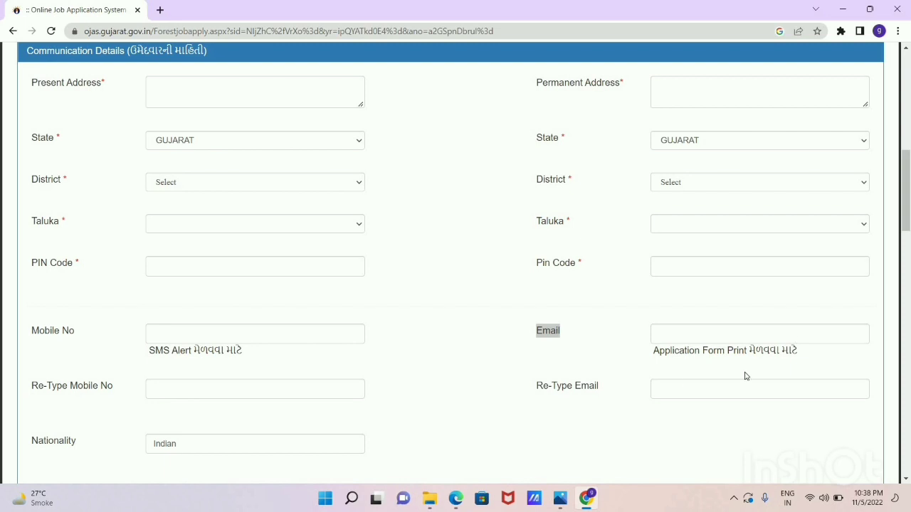
drag(531, 388, 585, 390)
Examine the available PhotoID Proof types and the PhotoID Proof No. field in Other Details
scroll(585, 391, down, 6)
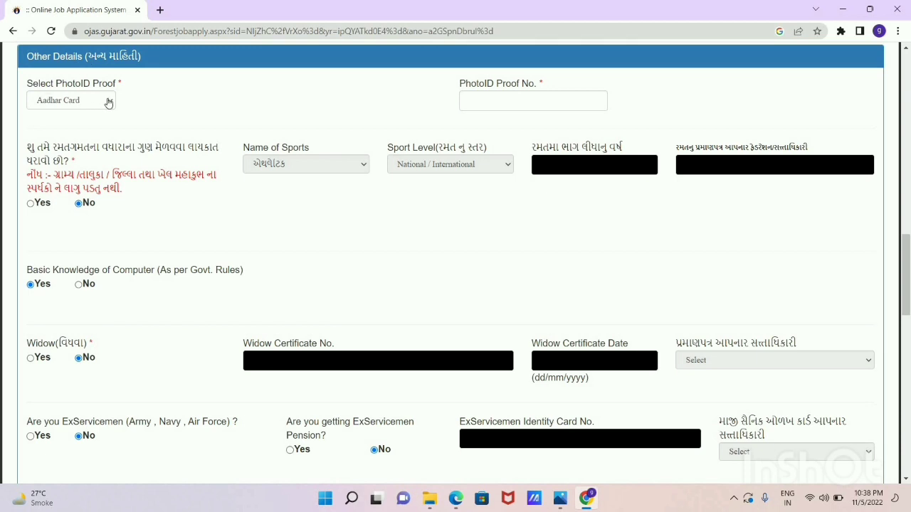
click(108, 102)
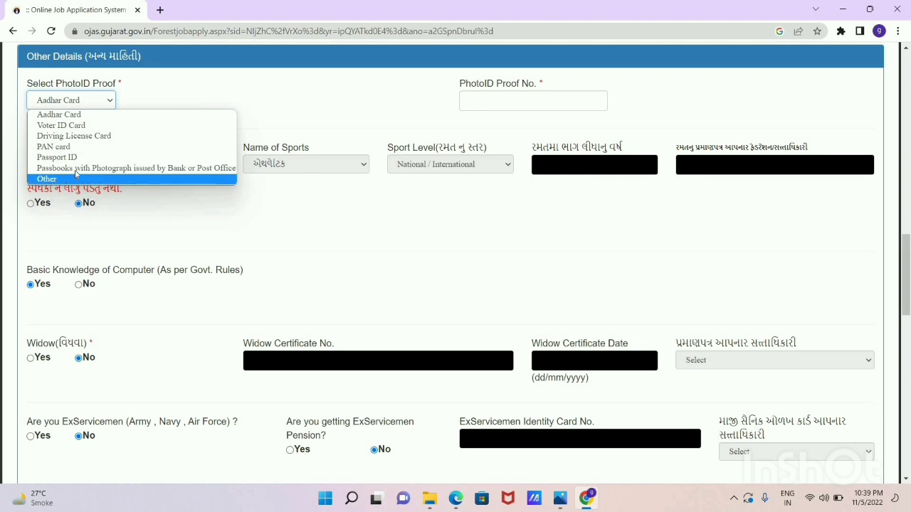
click(106, 102)
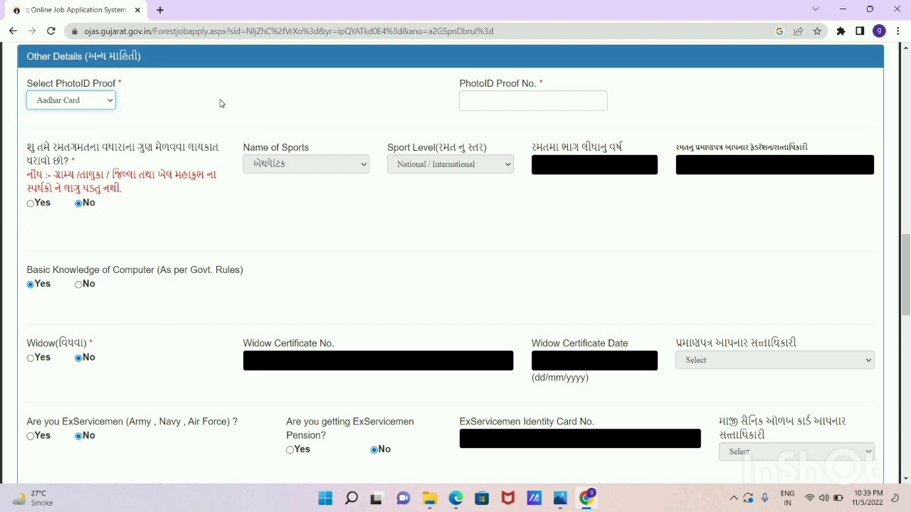
click(469, 101)
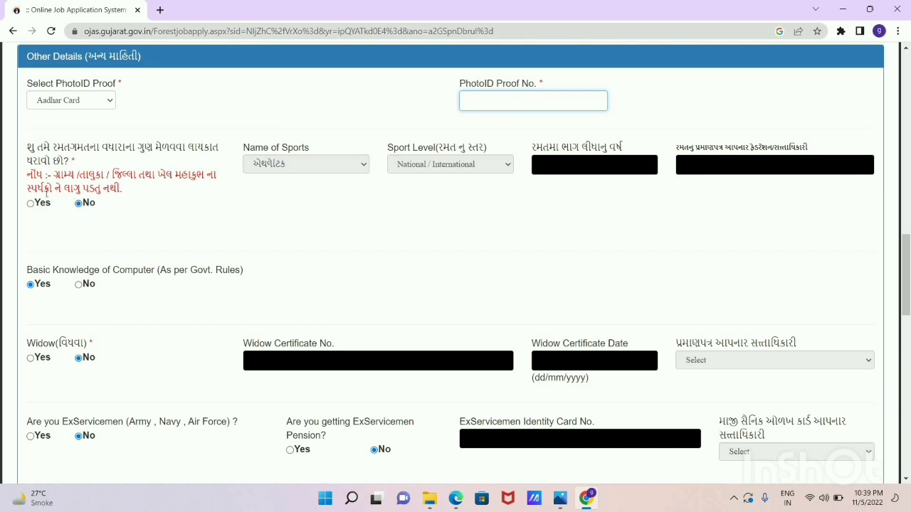
Answer Yes to the question on eligibility for extra sports marks and look through the Name of Sports choices
click(31, 204)
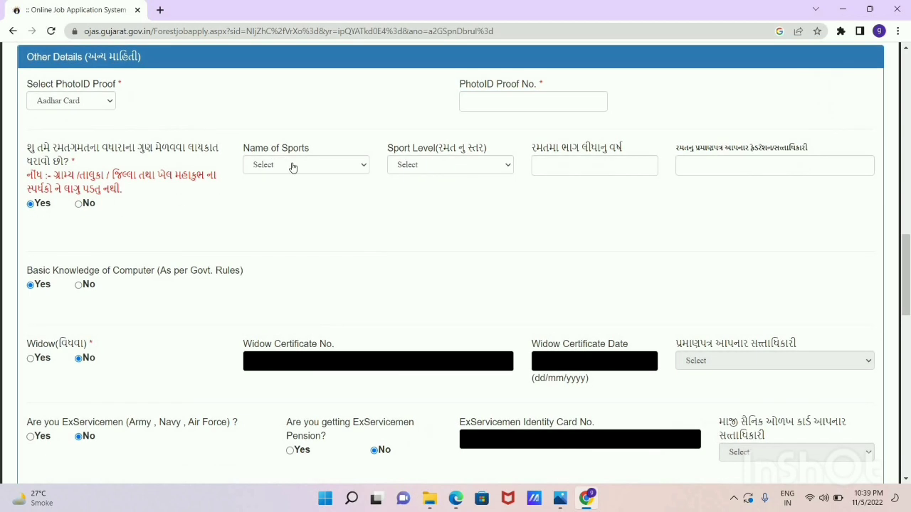
click(308, 165)
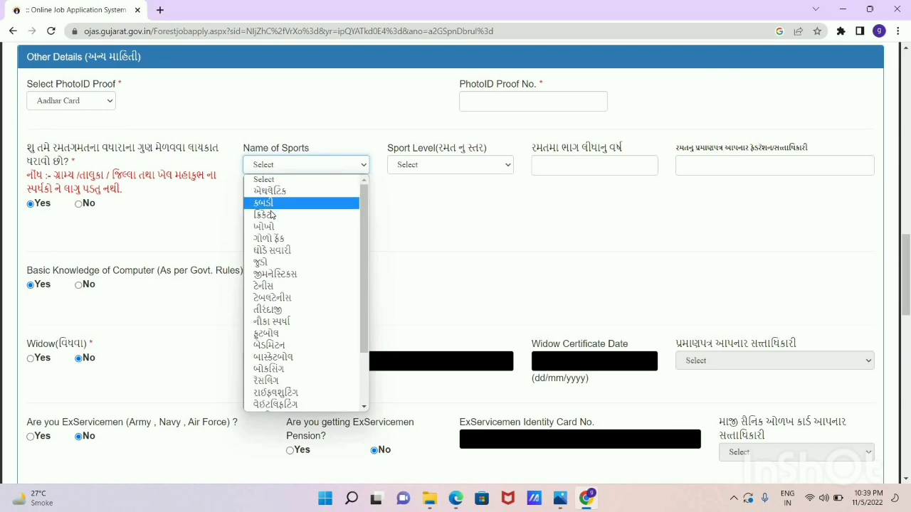
scroll(281, 227, down, 2)
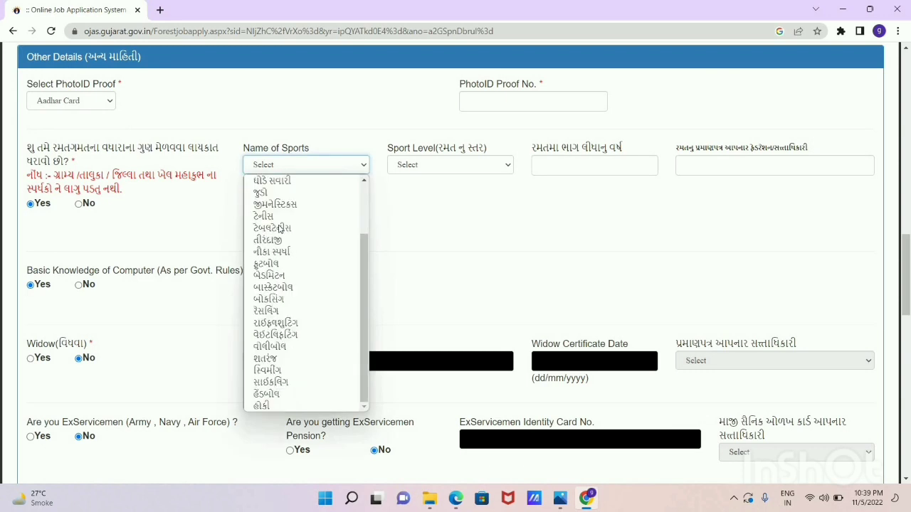
scroll(288, 225, up, 2)
scroll(306, 251, down, 2)
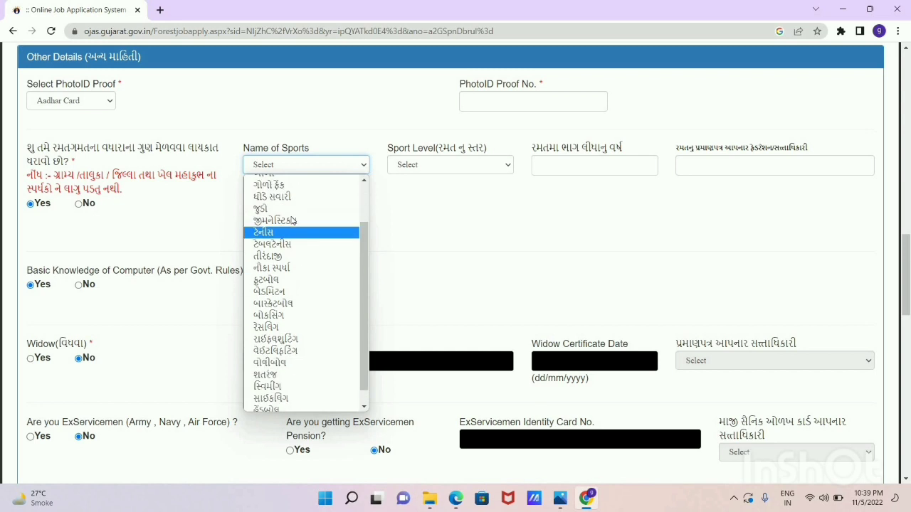
Examine the Sport Level choices, the sports participation year field and the field for the authority issuing the sports certificate
click(419, 167)
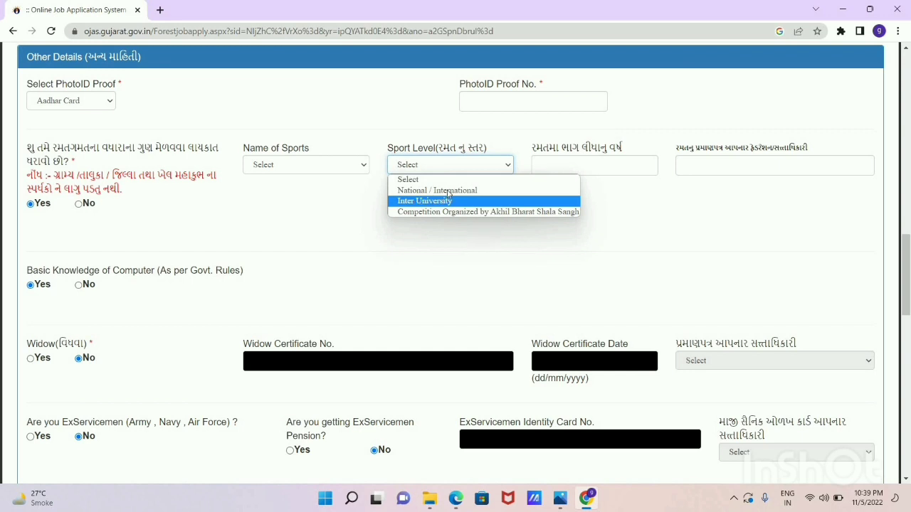
click(475, 166)
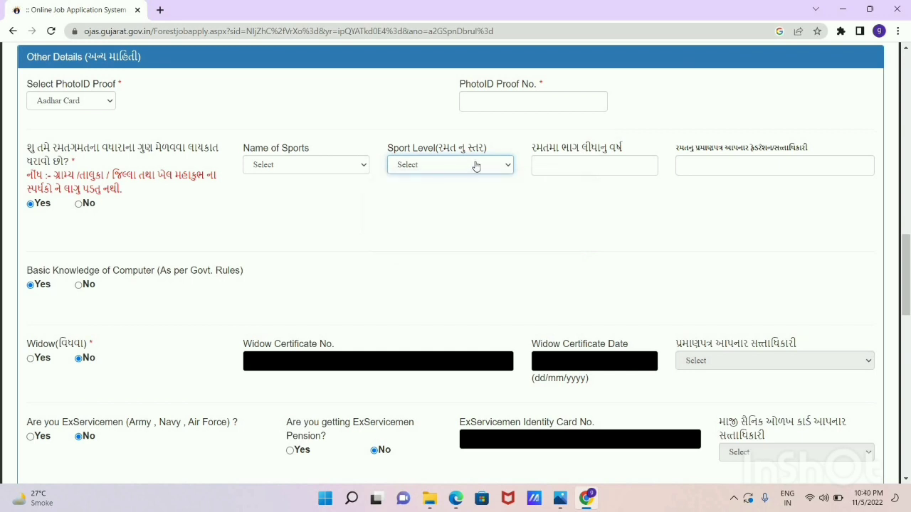
click(558, 167)
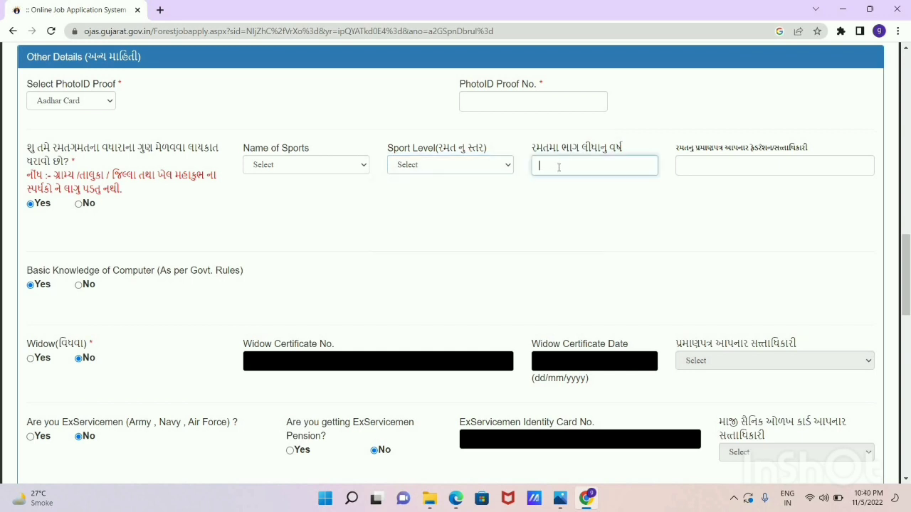
click(728, 165)
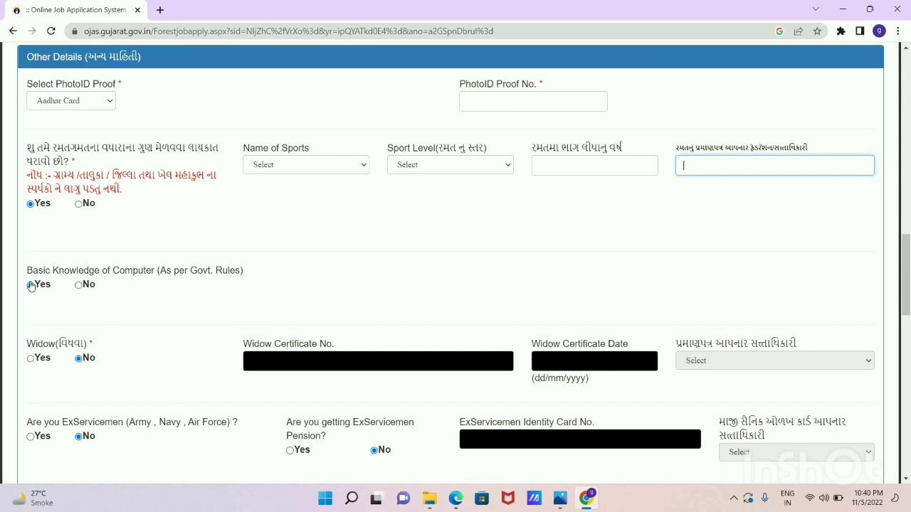
Switch Basic Knowledge of Computer to No and back to Yes
click(79, 285)
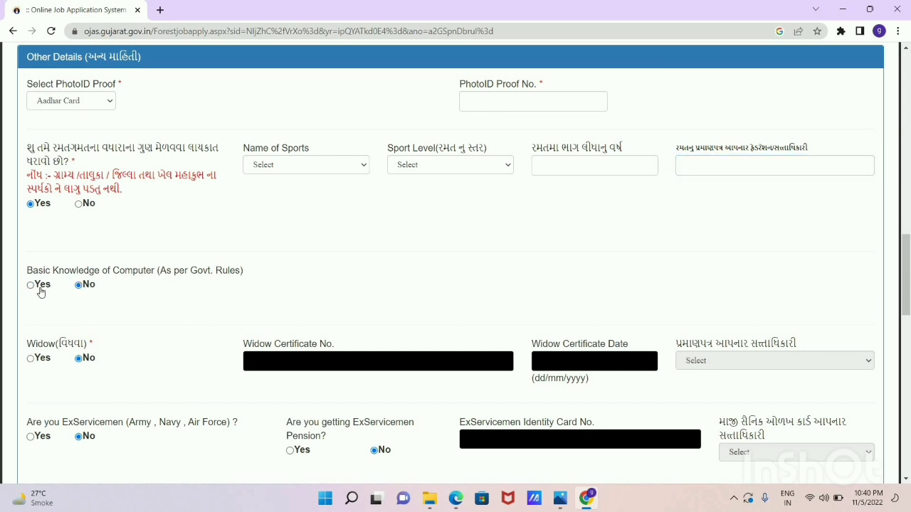
click(39, 286)
Set Widow to Yes to examine its certificate number, date and issuing authority fields, and return the answer to No
click(32, 360)
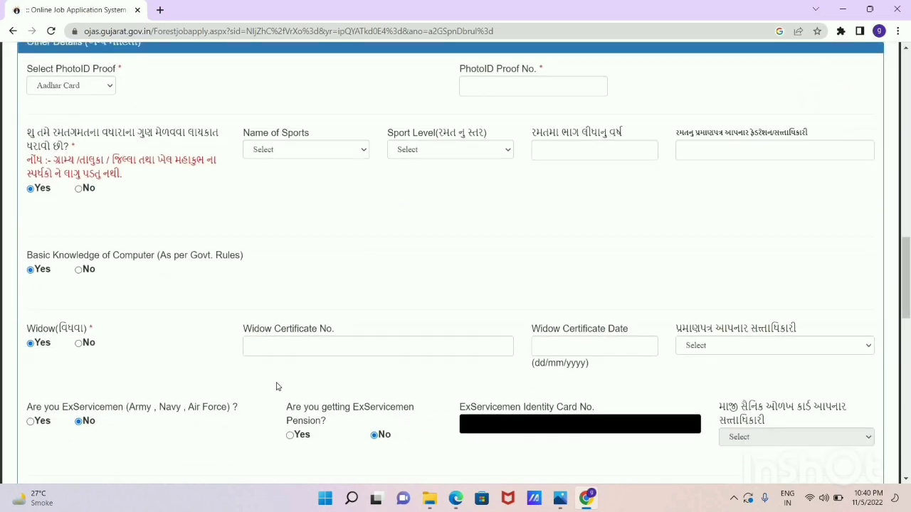
scroll(276, 384, down, 2)
scroll(272, 352, up, 2)
click(260, 366)
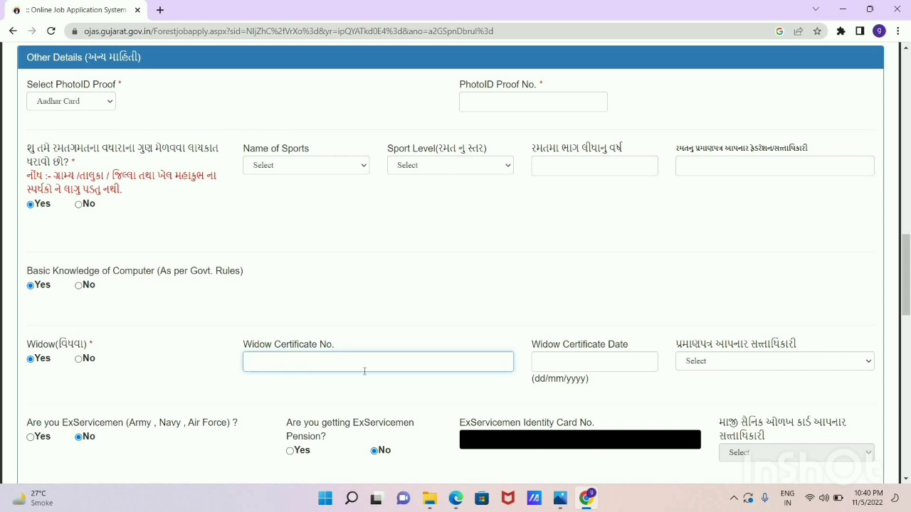
click(560, 363)
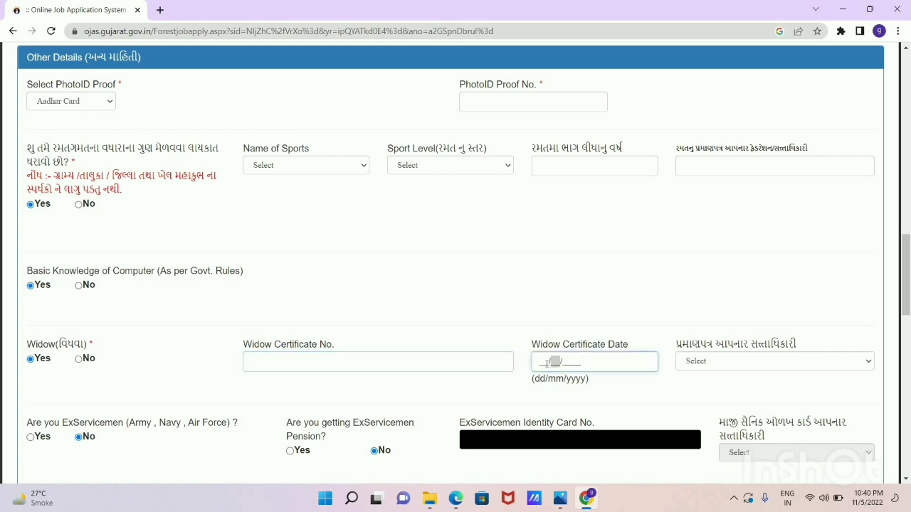
click(697, 362)
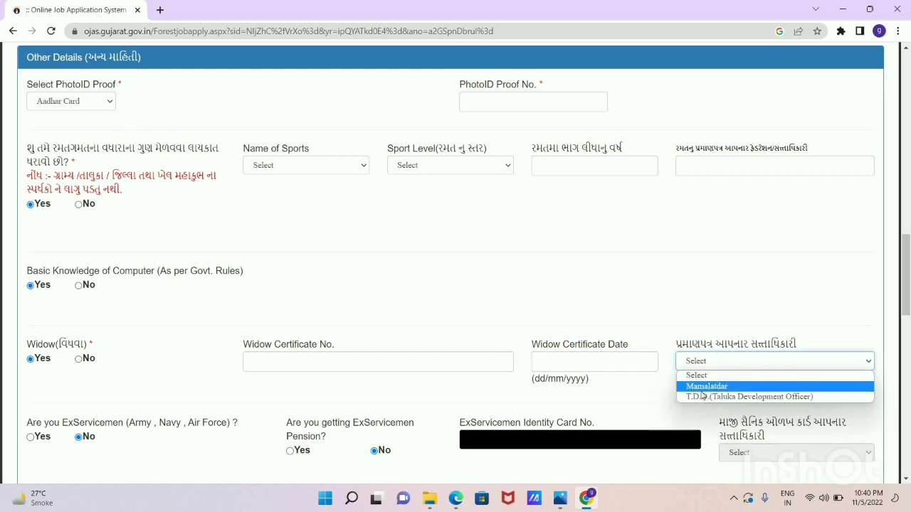
click(712, 363)
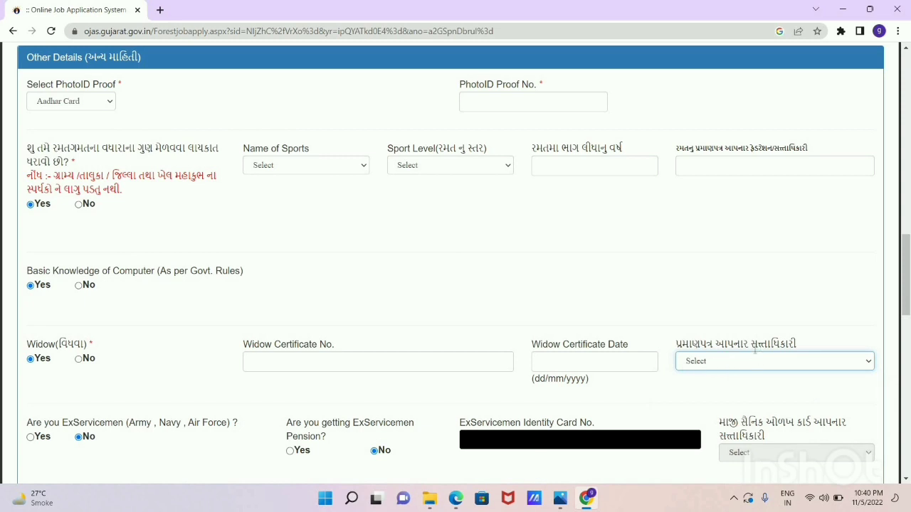
scroll(161, 339, down, 1)
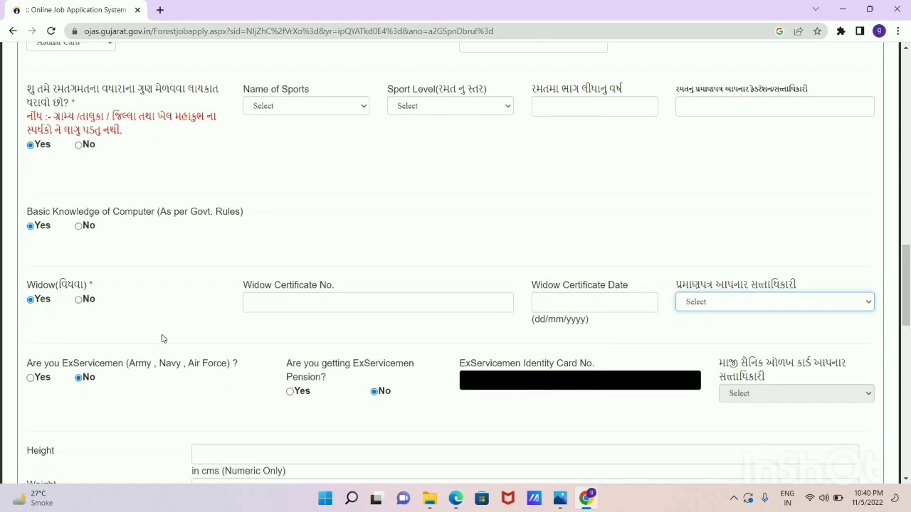
click(78, 300)
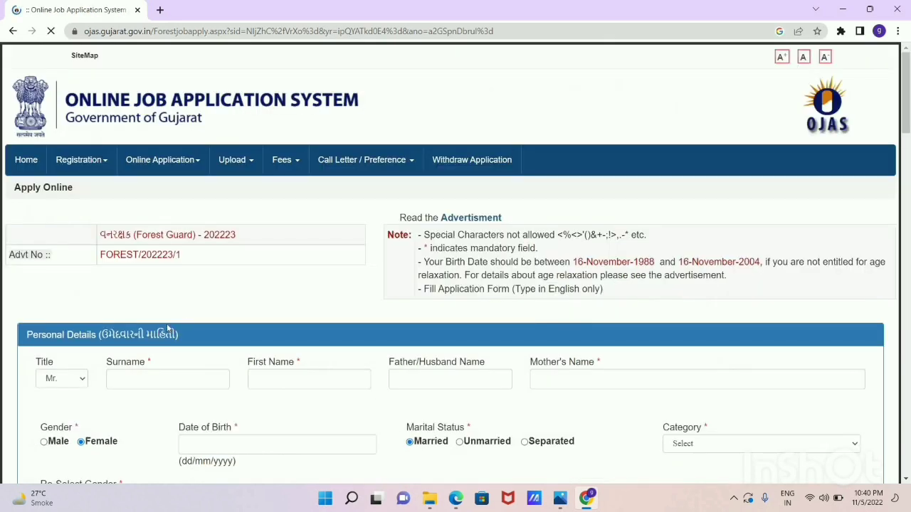
Answer Yes to the ExServicemen question and examine the identity card number field and the issuing authority choices
scroll(170, 323, down, 10)
scroll(165, 325, up, 2)
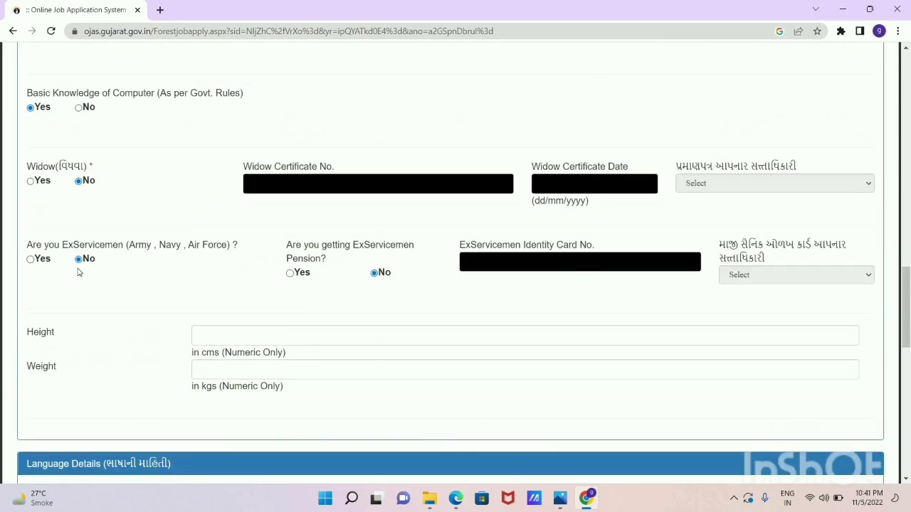
click(30, 259)
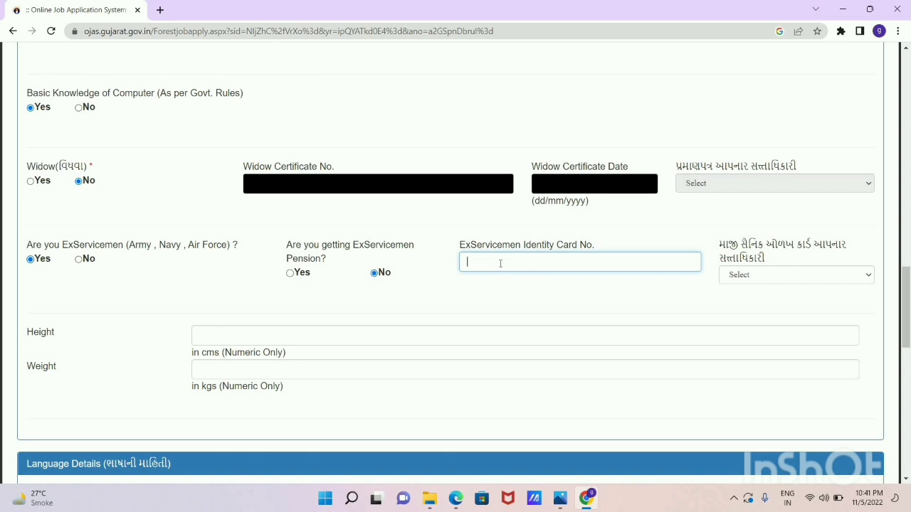
click(779, 277)
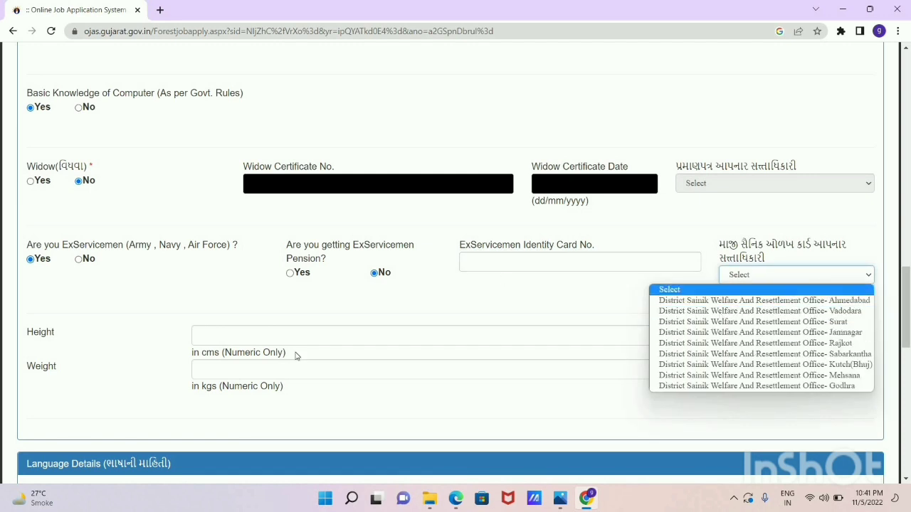
Review the Height and Weight entries in Other Details
double_click(29, 329)
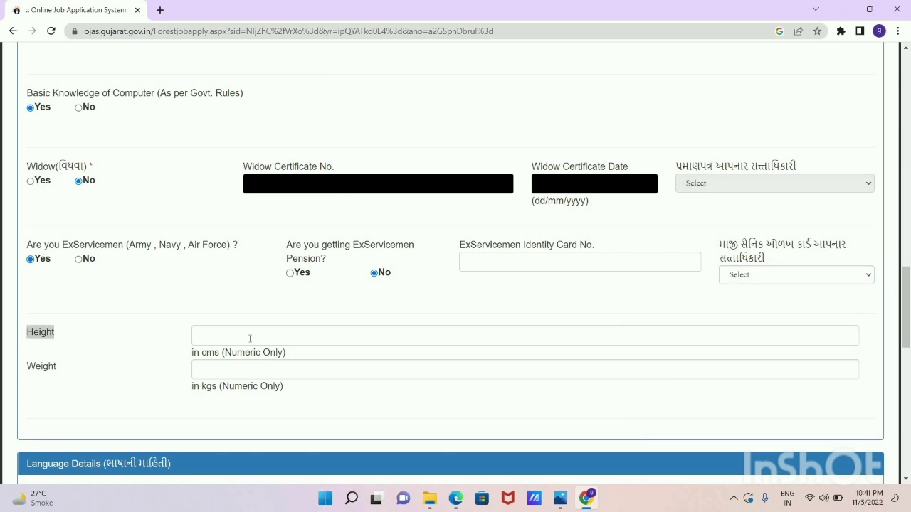
drag(29, 375, 222, 377)
Mark Read, Write and Speak proficiency for English, Hindi and Gujarati in Language Details
scroll(231, 367, down, 4)
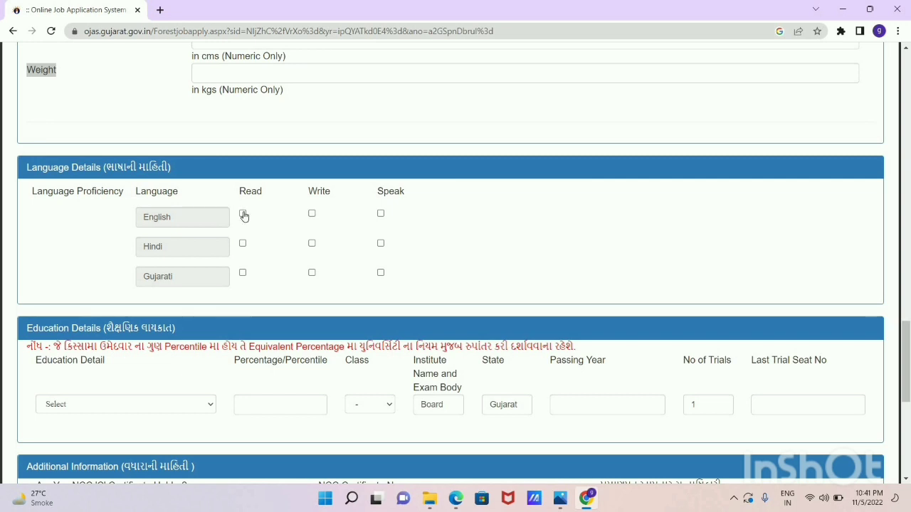
click(312, 214)
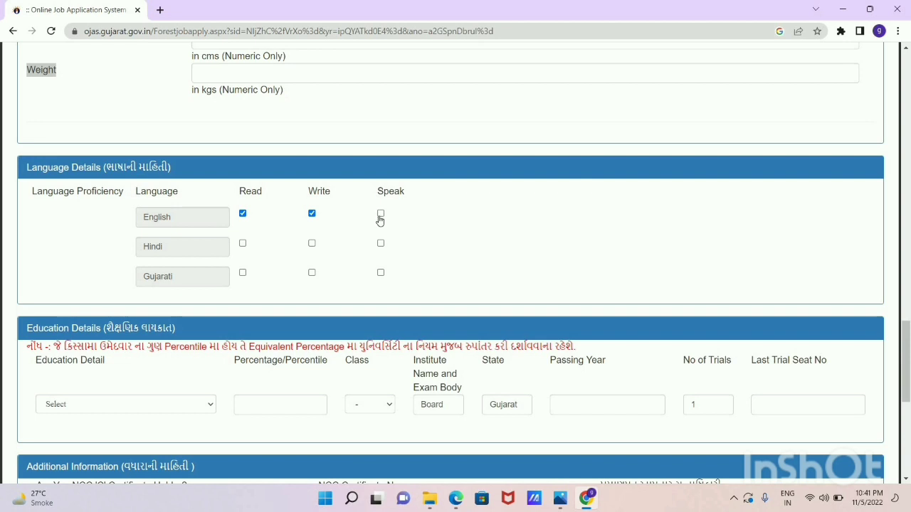
click(381, 215)
click(242, 246)
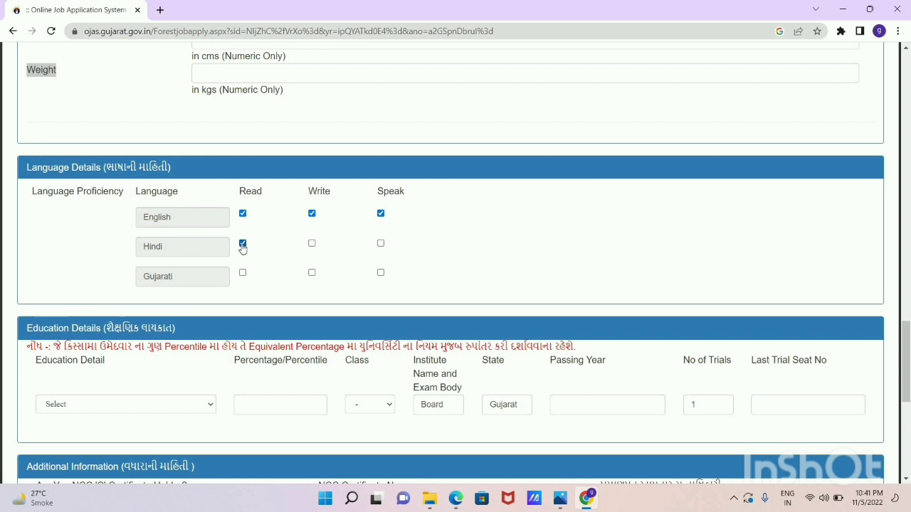
click(312, 244)
click(380, 244)
click(242, 274)
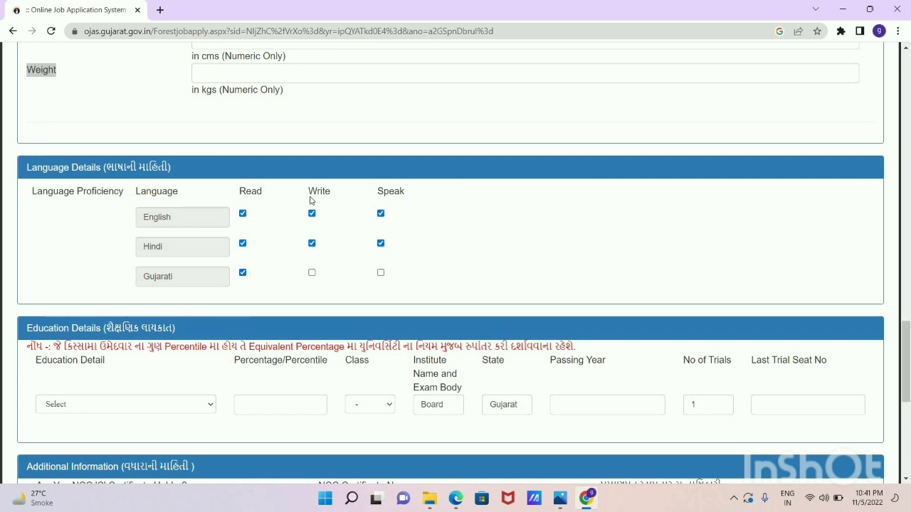
click(311, 274)
click(381, 275)
Set the Education Detail qualification to H.S.C. in the Education Details section
scroll(334, 247, down, 1)
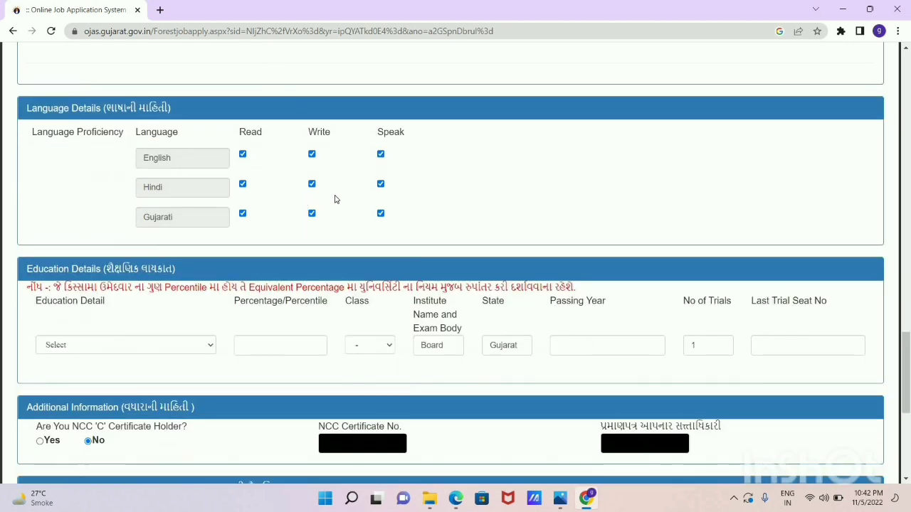
scroll(324, 206, down, 1)
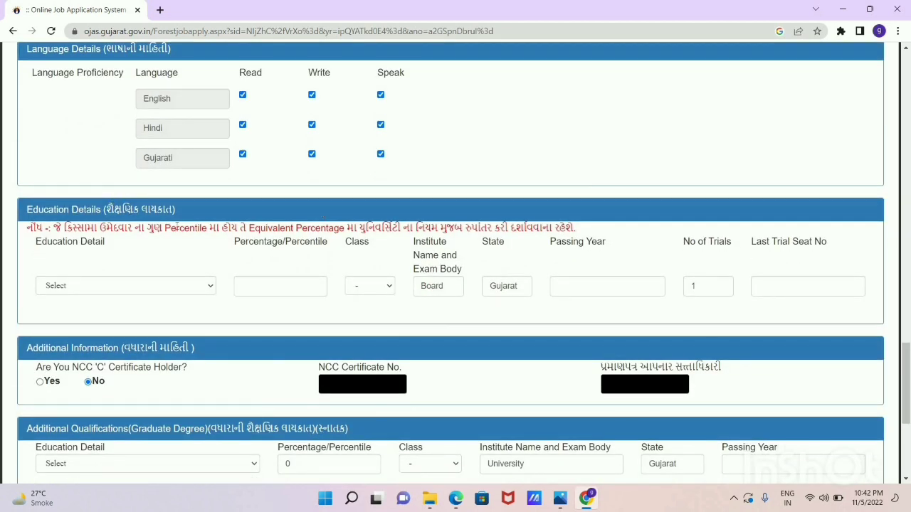
click(71, 289)
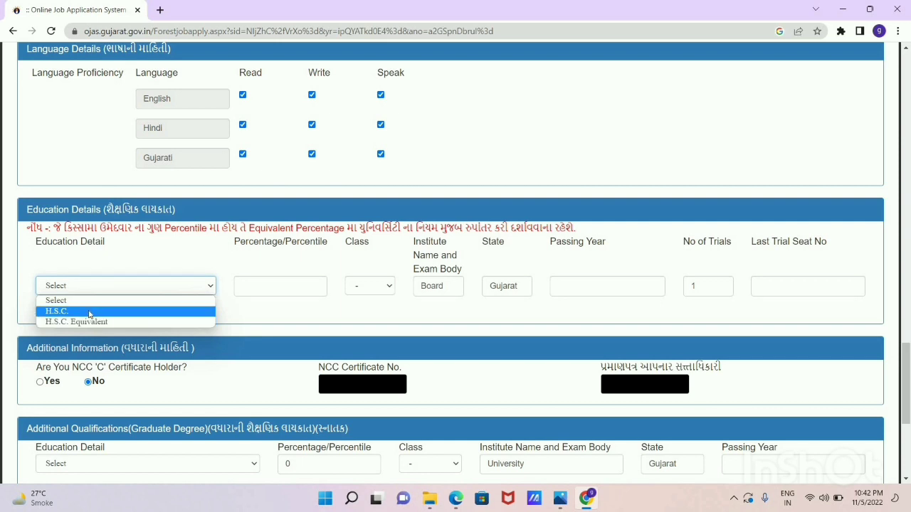
click(89, 311)
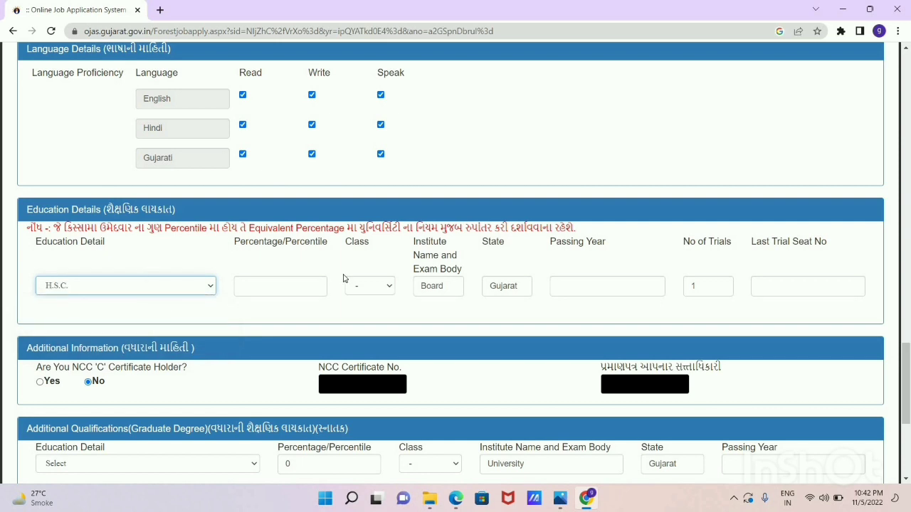
Examine the H.S.C. row's percentage, class choices, institute, state, passing year, number of trials and last trial seat number fields
click(301, 284)
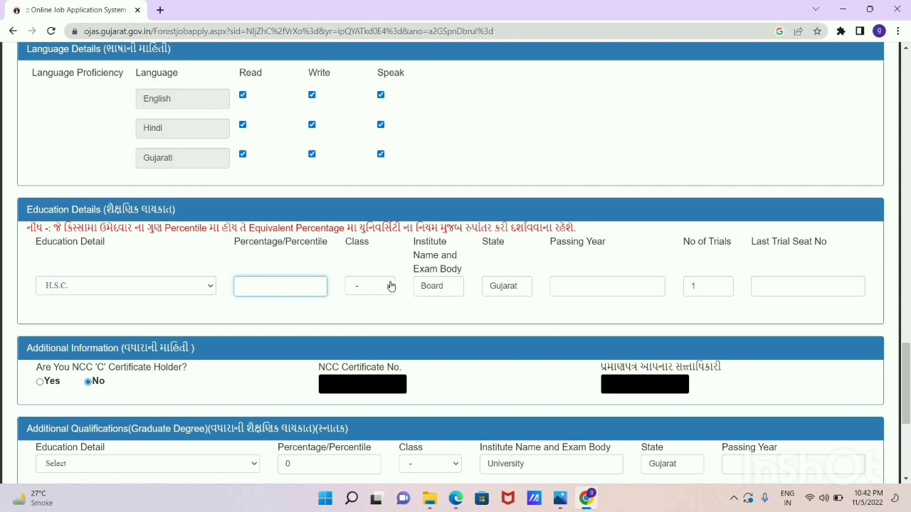
click(384, 287)
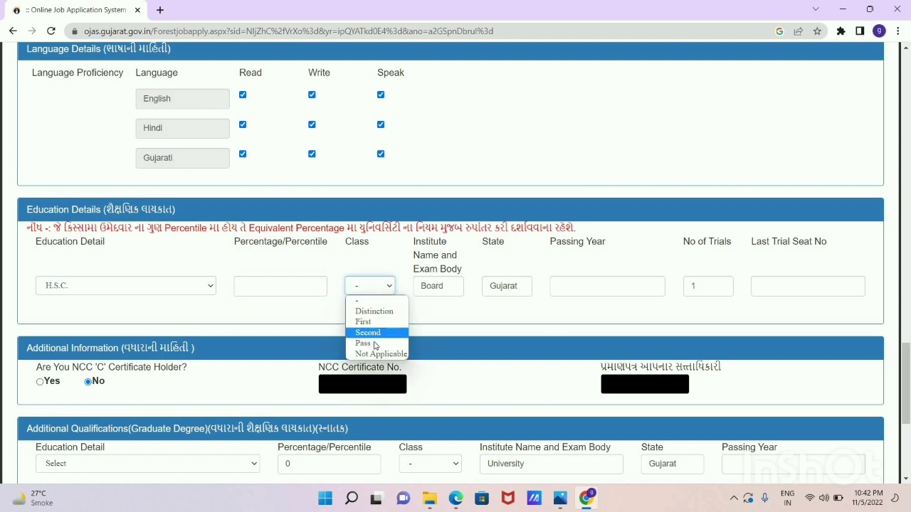
click(381, 287)
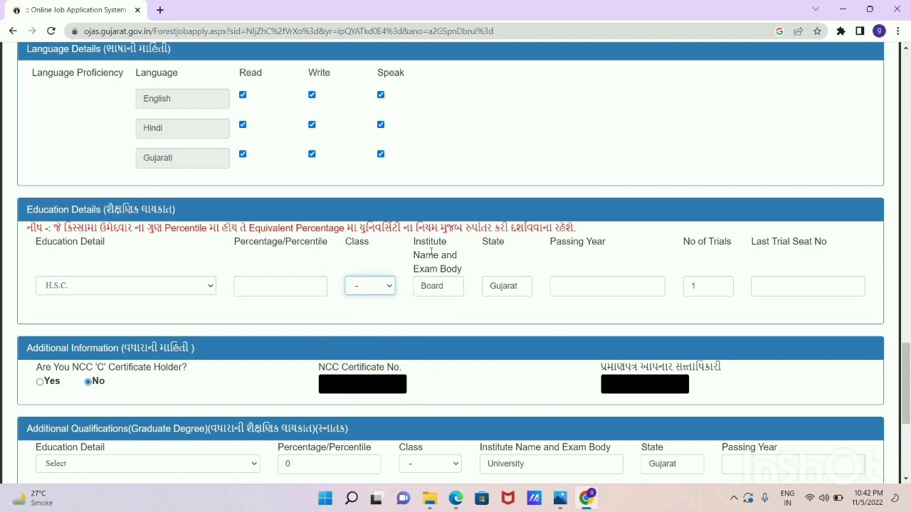
click(449, 286)
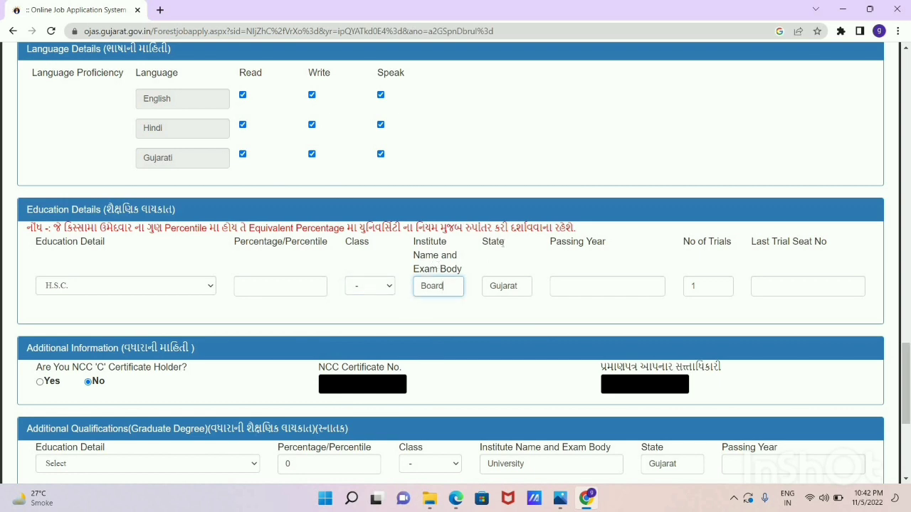
click(523, 291)
click(554, 282)
click(705, 288)
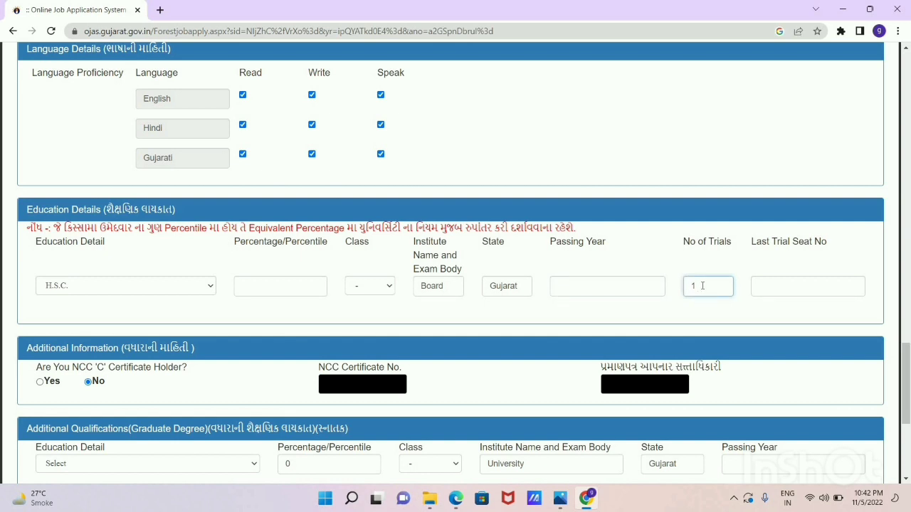
click(789, 293)
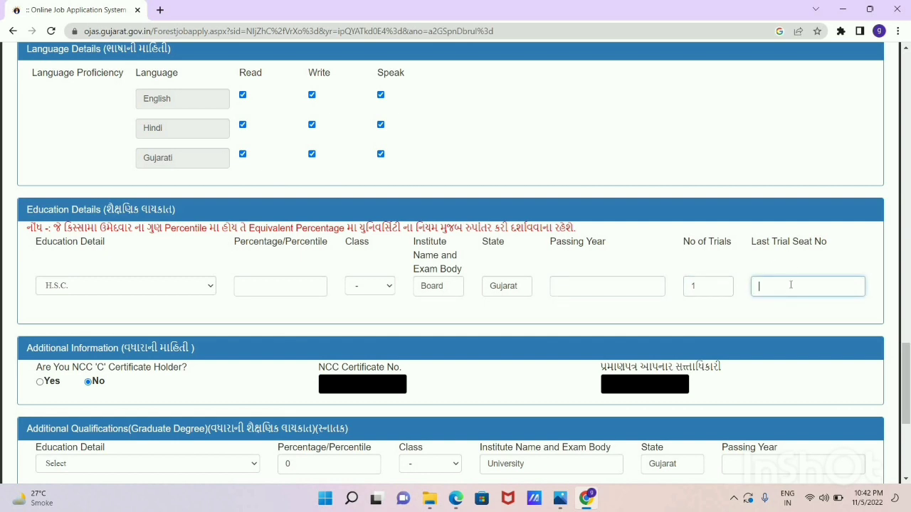
Set NCC 'C' Certificate Holder to Yes to examine the certificate number and issuing authority fields, and return the answer to No
scroll(477, 346, down, 1)
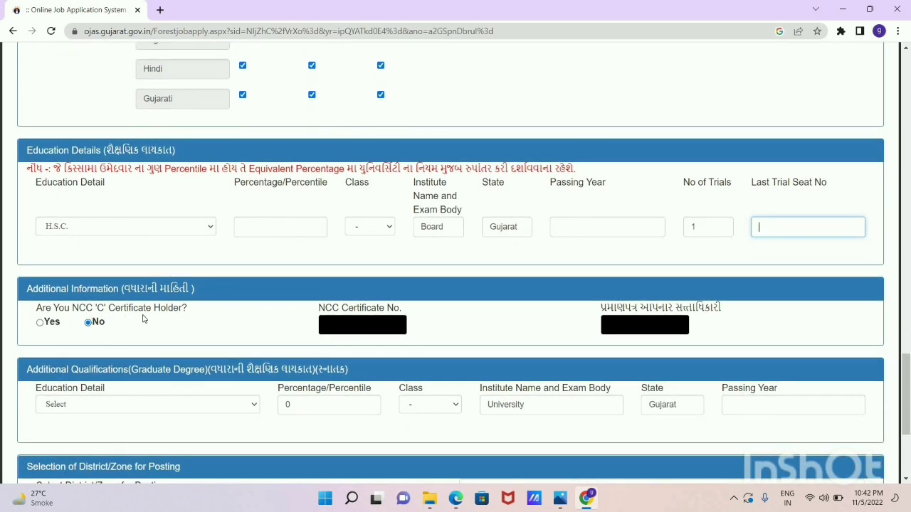
click(44, 323)
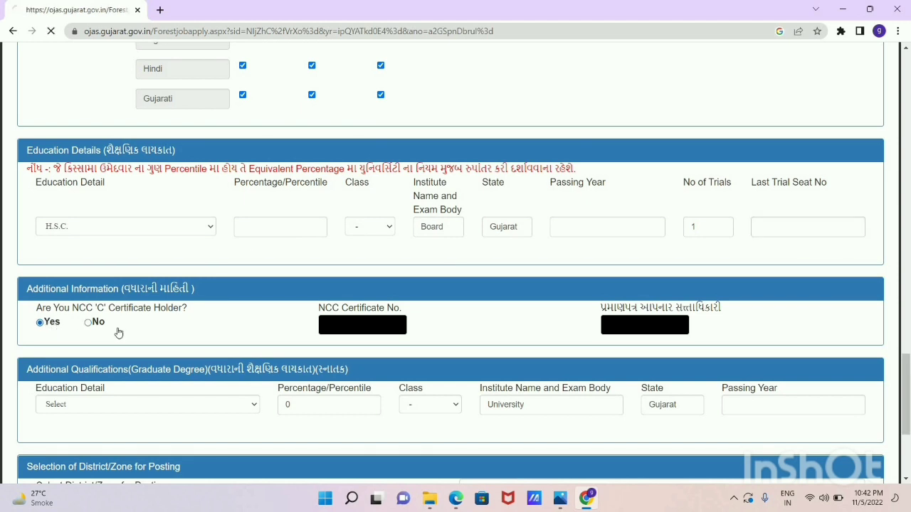
click(335, 326)
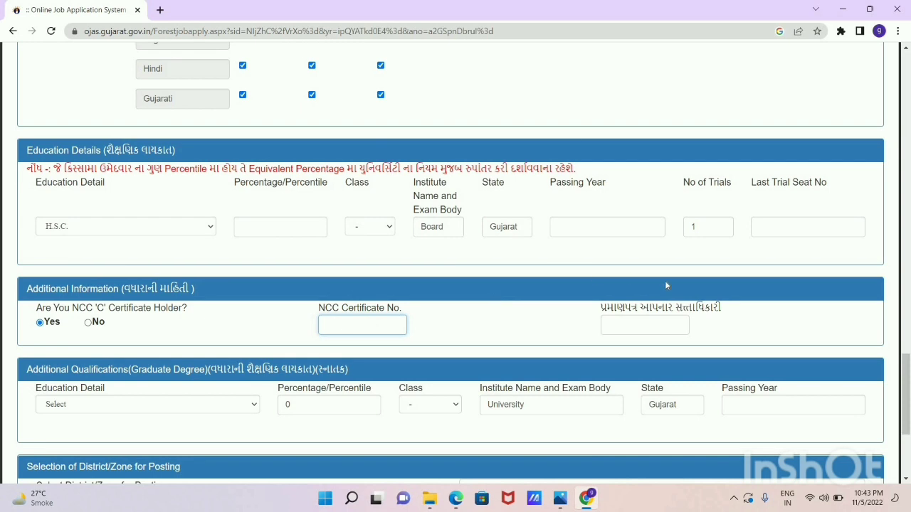
click(641, 331)
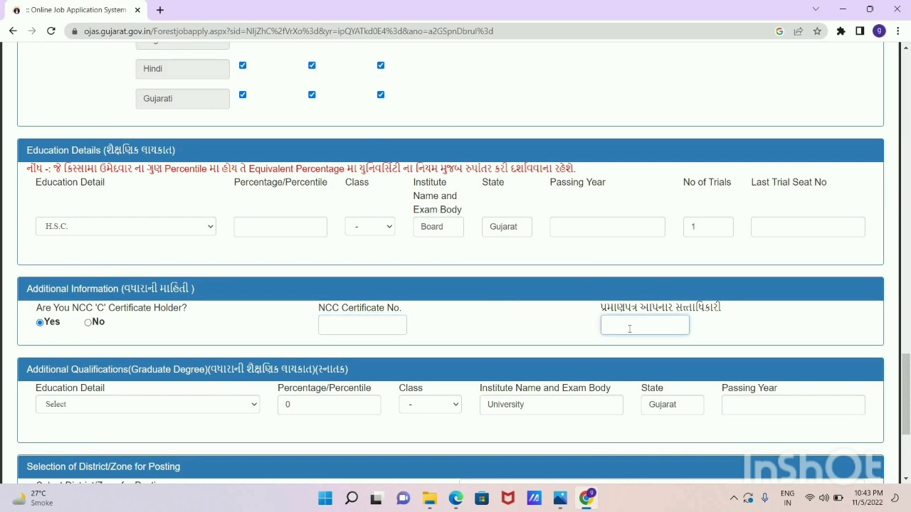
click(88, 322)
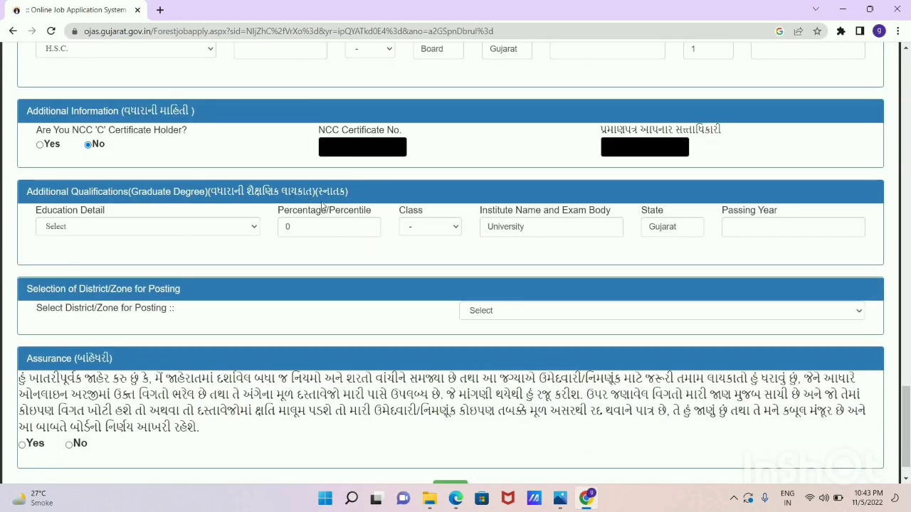
Set the graduate degree's Education Detail to Any Other Graduate and examine its percentage, class, institute, state and passing year fields
click(203, 230)
click(136, 252)
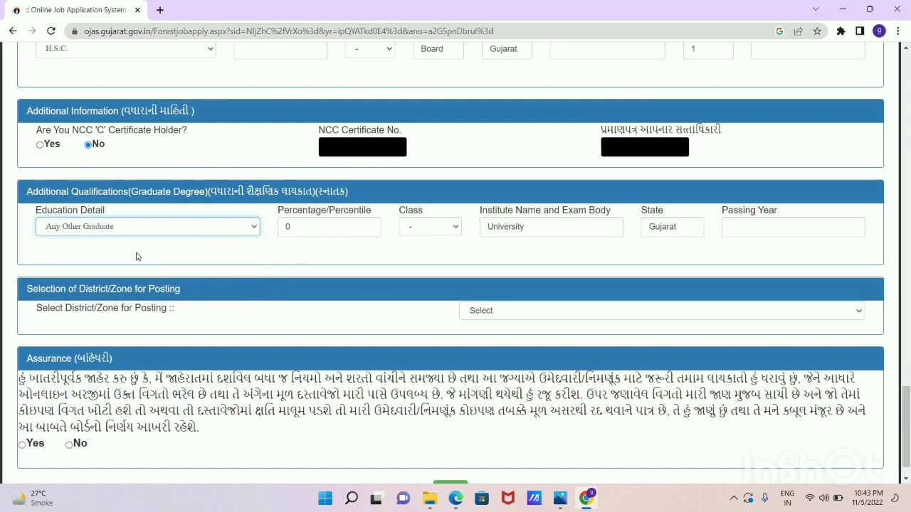
click(305, 232)
click(424, 230)
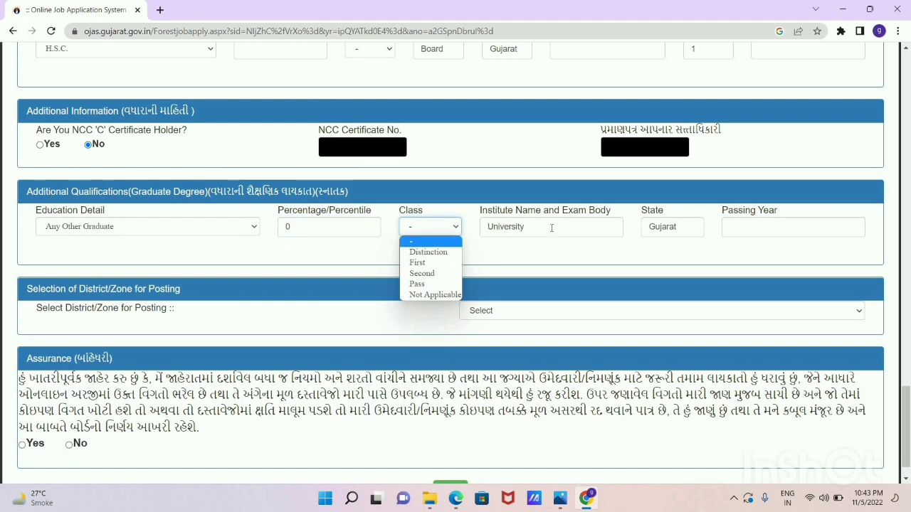
click(529, 225)
click(686, 229)
click(738, 223)
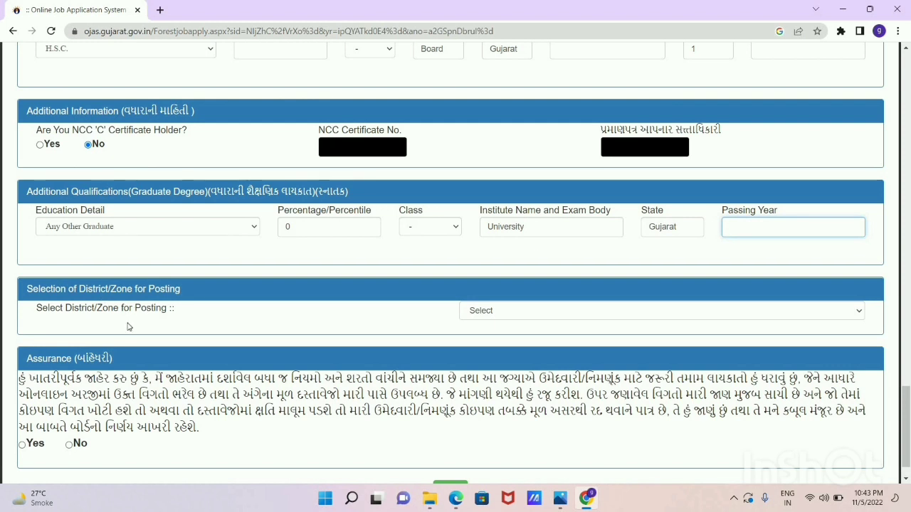
Choose AHMEDABAD as the district/zone for posting and answer Yes to the Assurance declaration
click(581, 314)
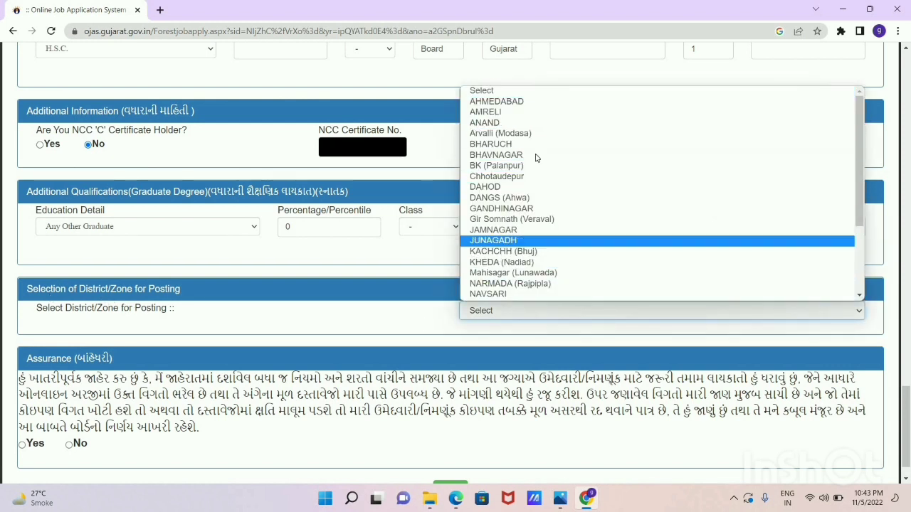
click(502, 102)
scroll(1, 340, down, 1)
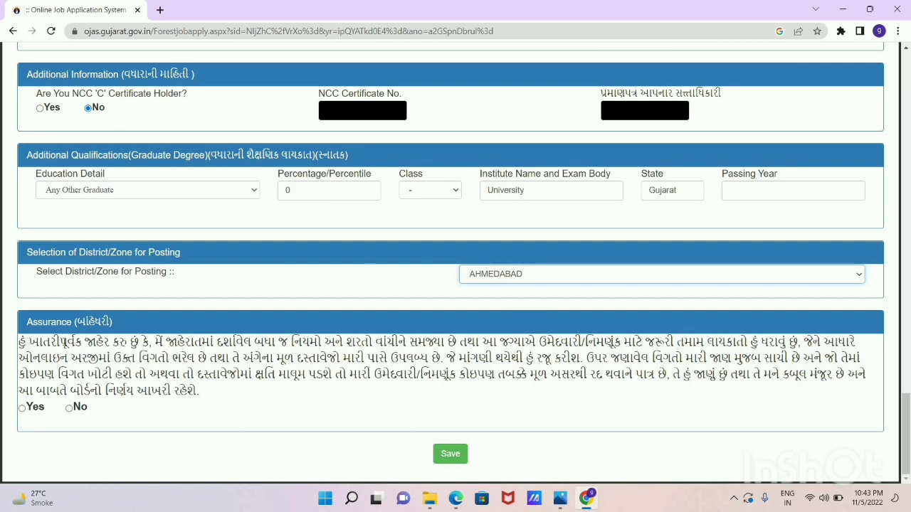
click(22, 408)
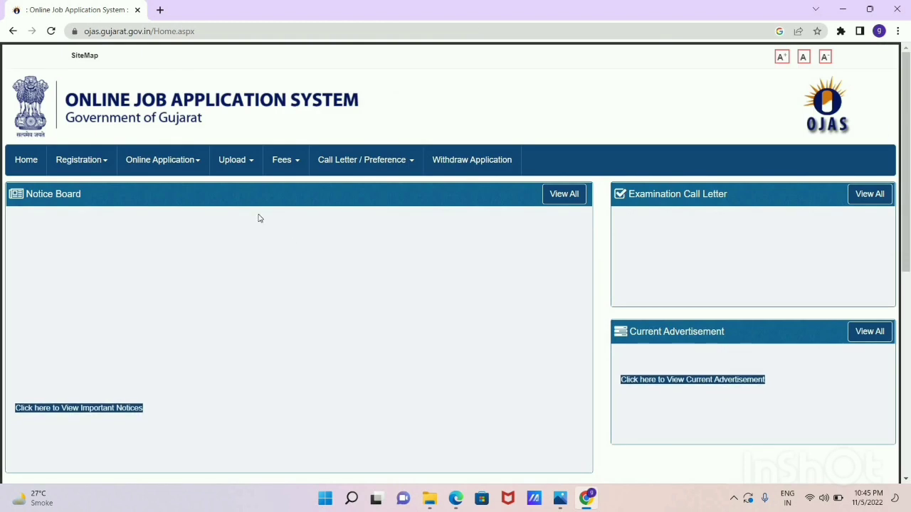
Open the Upload Photo / Signature page for online applications and examine its Application Number and Birth Date fields
click(186, 167)
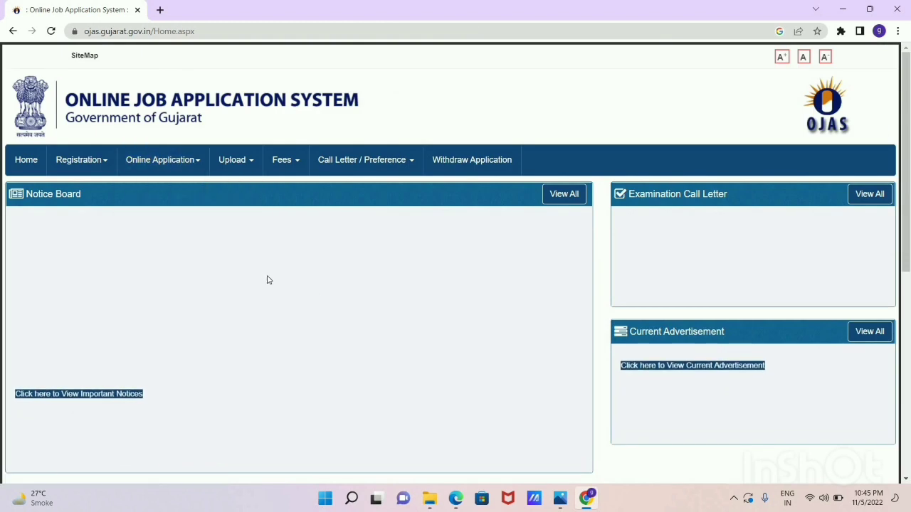
click(185, 163)
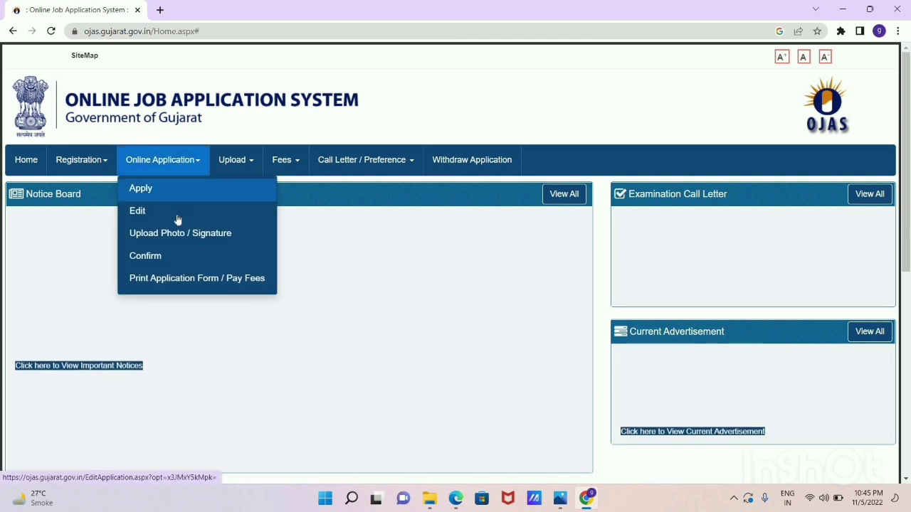
click(194, 235)
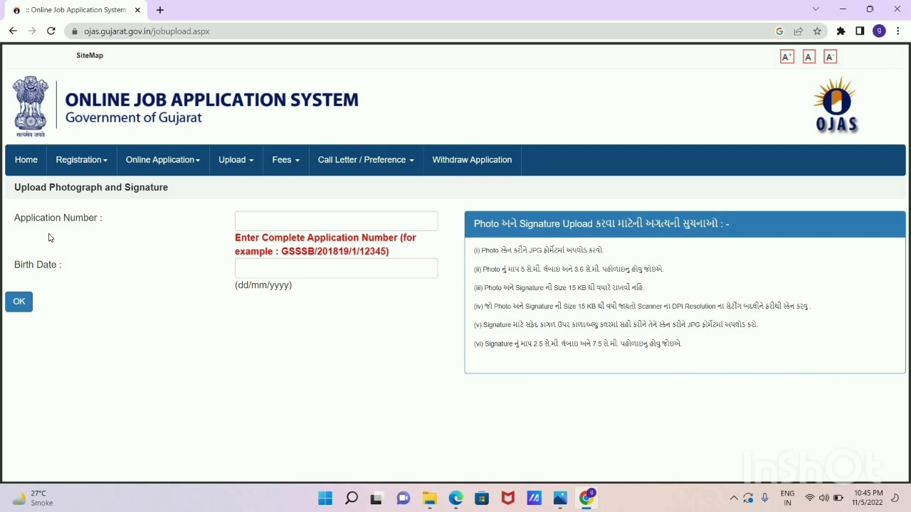
click(243, 220)
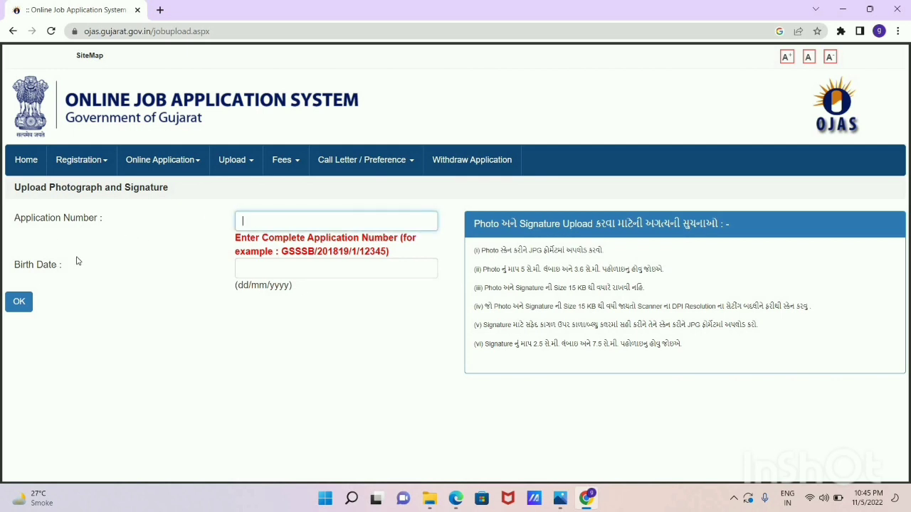
drag(235, 291, 269, 267)
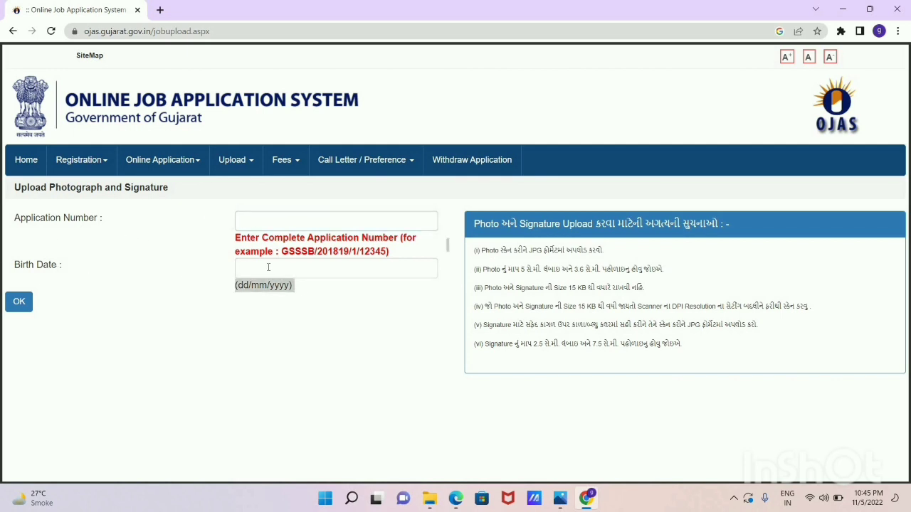
click(21, 301)
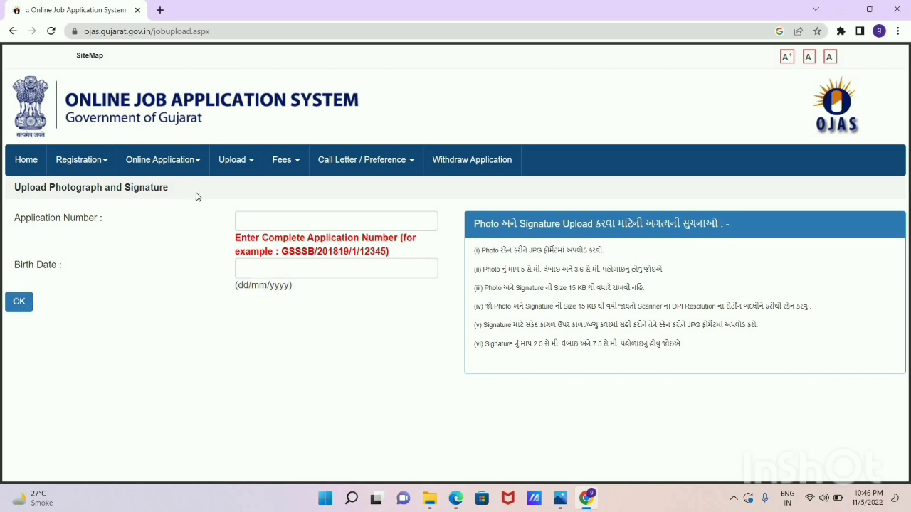
Open the Confirm Application page, examine its Application Number and Birth Date fields, and submit the form blank
click(199, 171)
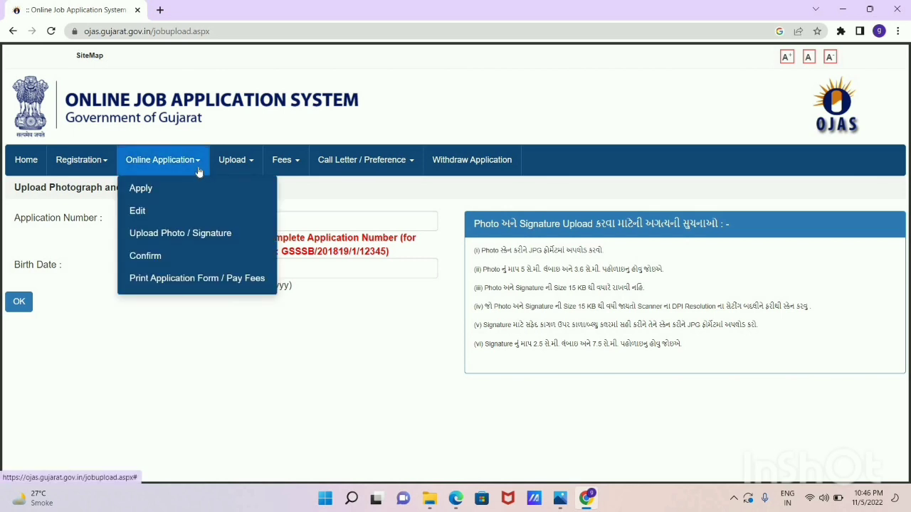
click(188, 257)
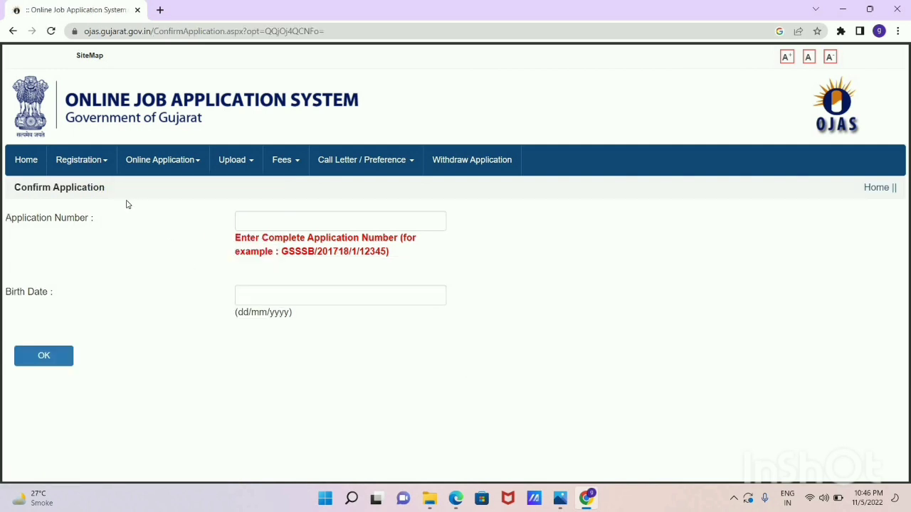
click(333, 225)
click(266, 294)
click(71, 350)
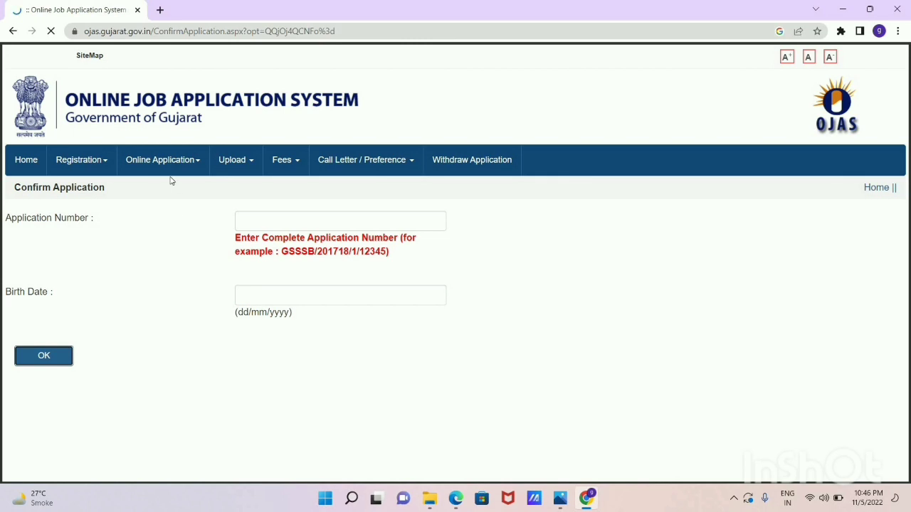
click(556, 98)
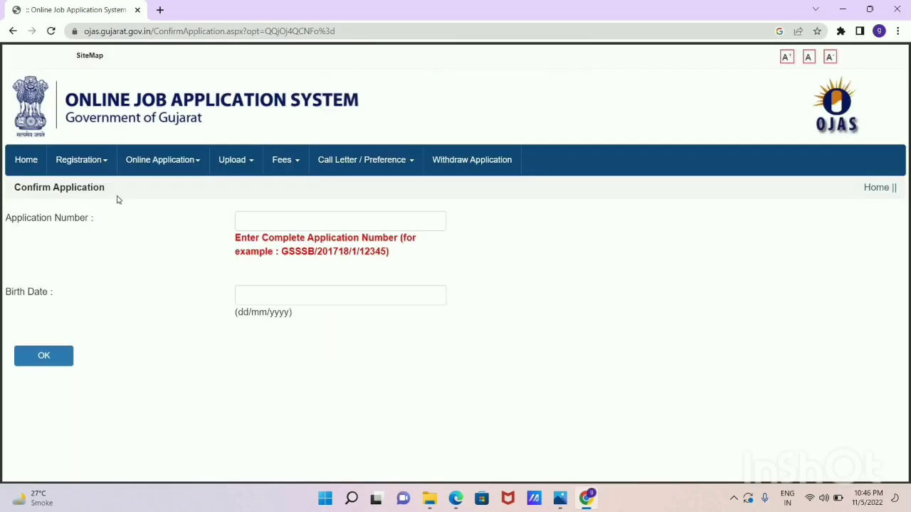
Open the Print Application Form / Pay Fees page for online applications
mouse_move(204, 173)
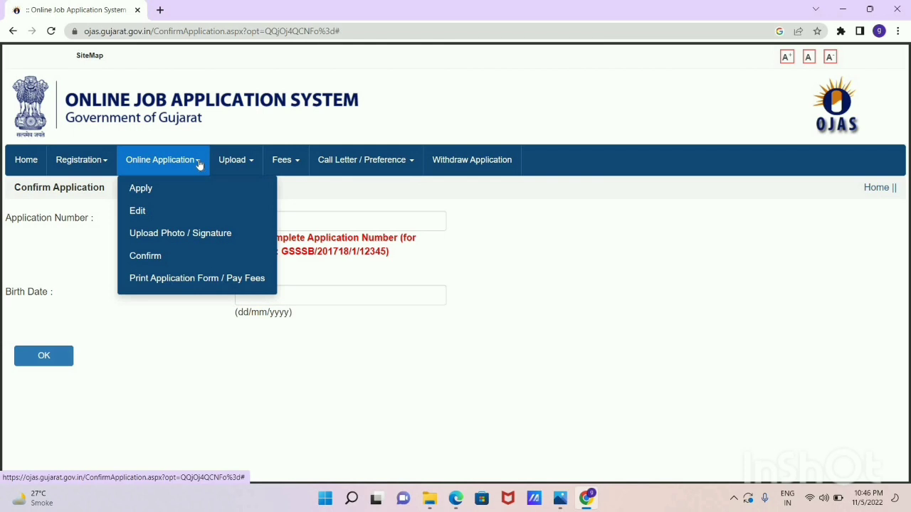
click(182, 161)
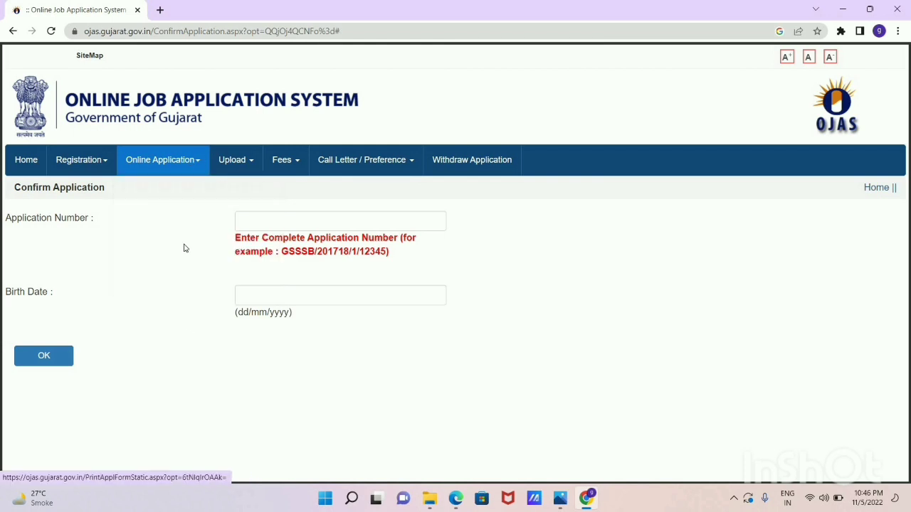
mouse_move(173, 167)
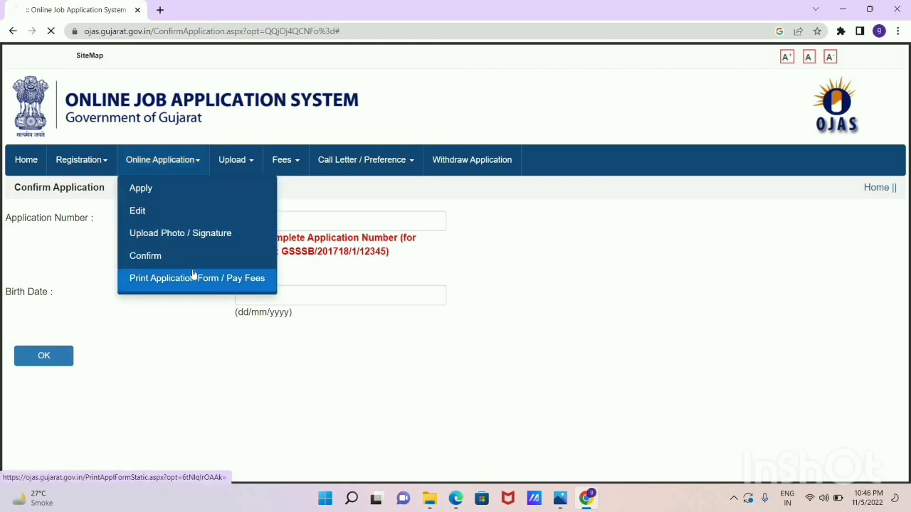
click(191, 282)
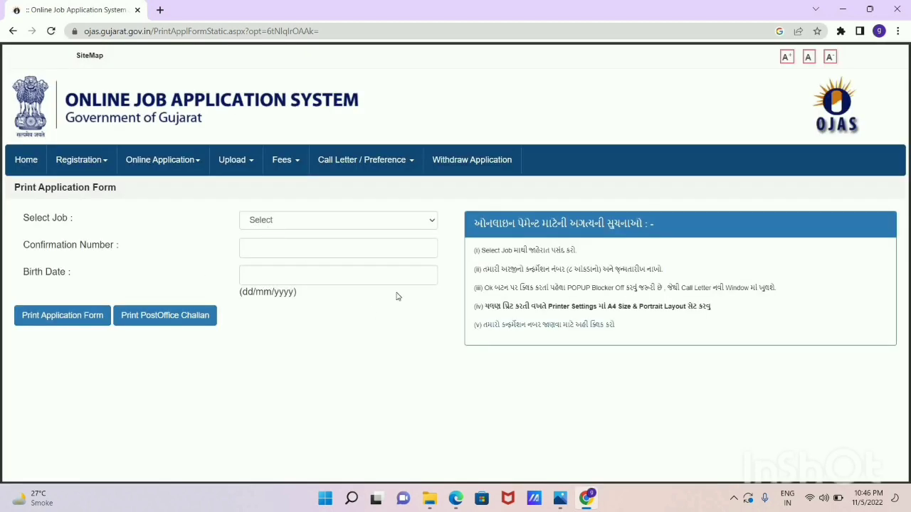
Select the FOREST/202223/1 Forest Guard job to examine its form printing and fee payment options, and return to the OJAS home page
click(380, 225)
click(374, 235)
click(375, 225)
click(374, 247)
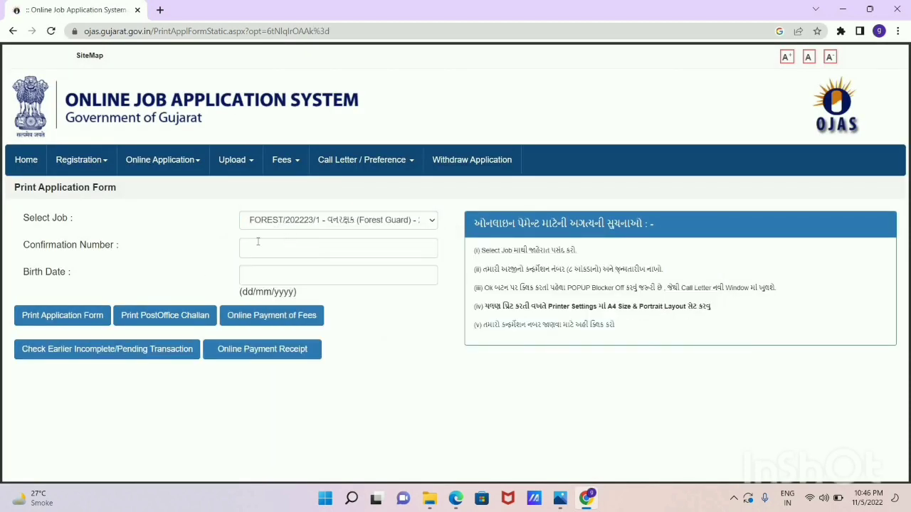
click(323, 274)
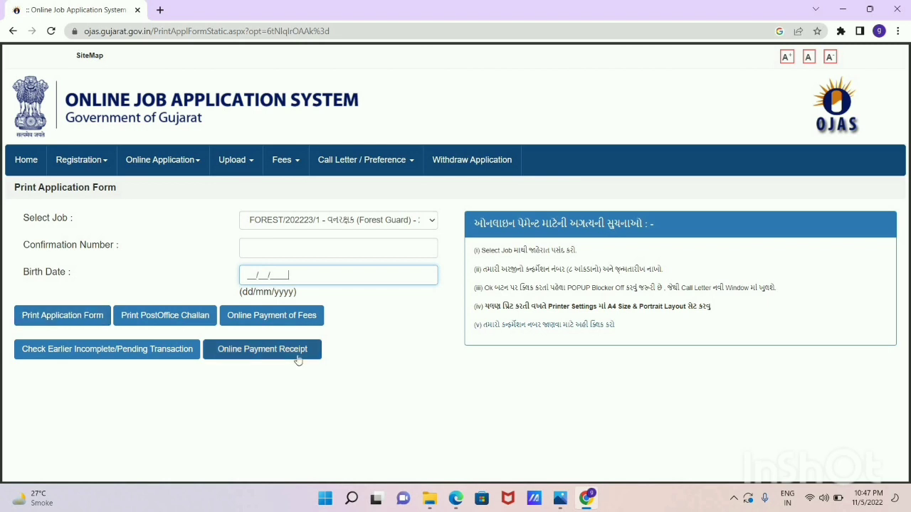
click(42, 171)
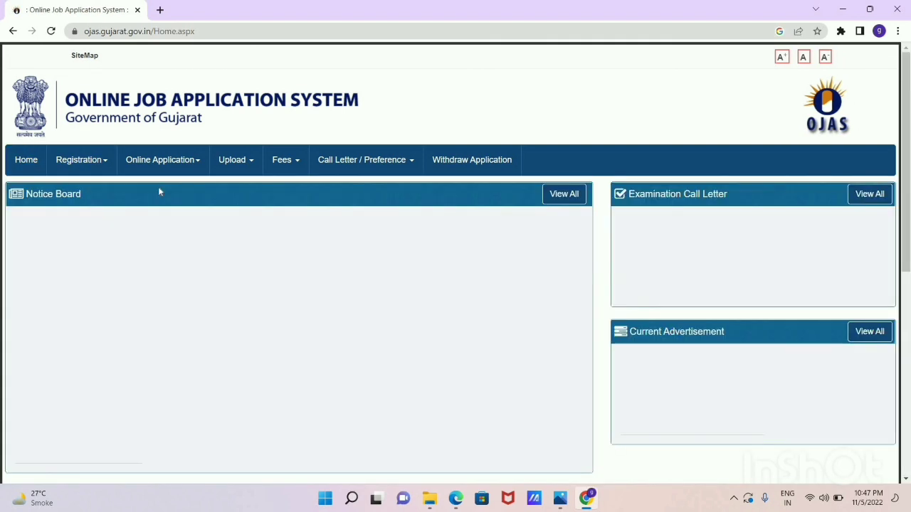